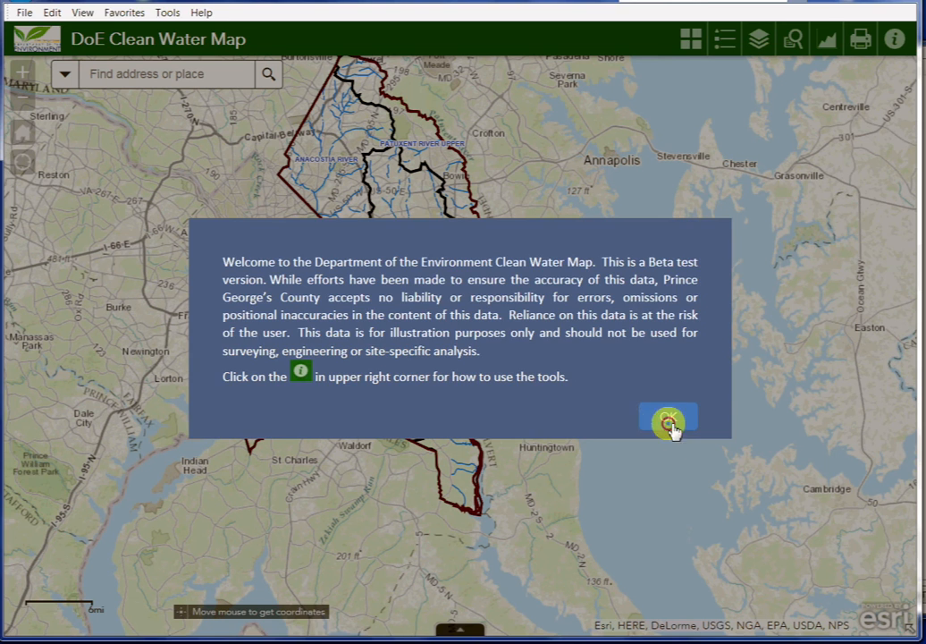
# - Dismiss the beta-version welcome disclaimer covering the watershed map
pyautogui.click(668, 427)
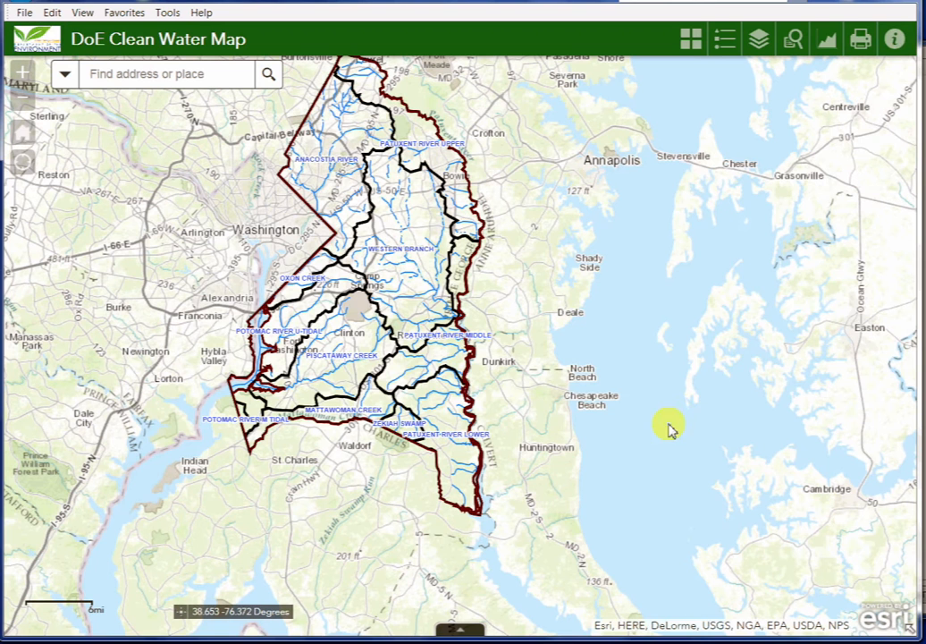
pyautogui.click(897, 42)
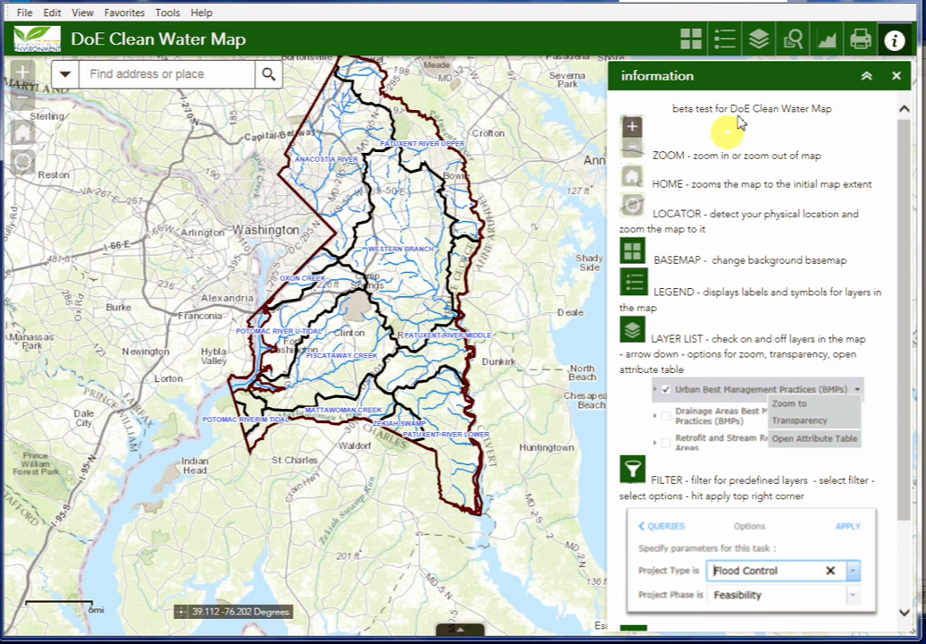
pyautogui.click(898, 77)
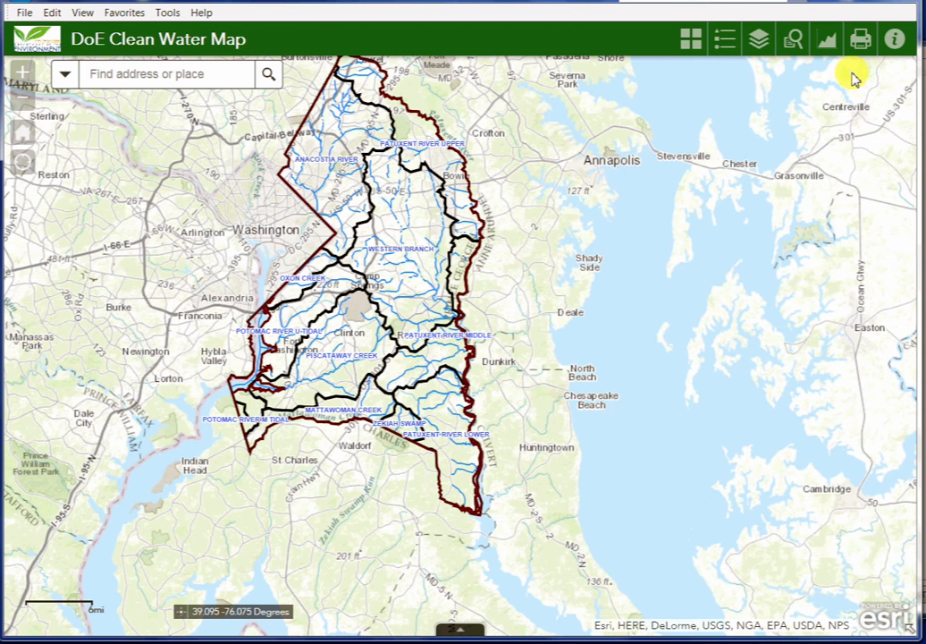
pyautogui.click(23, 76)
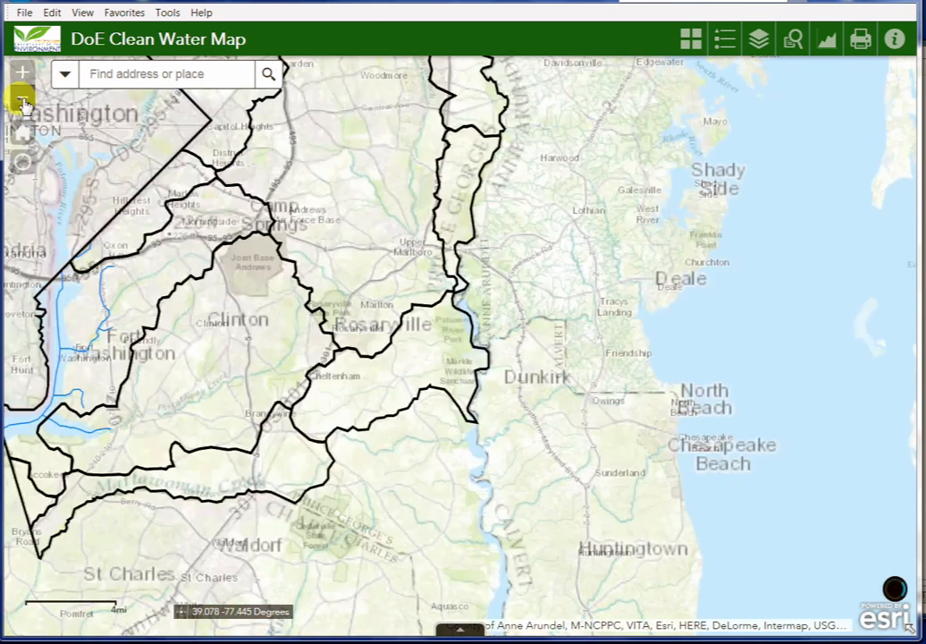
pyautogui.click(24, 104)
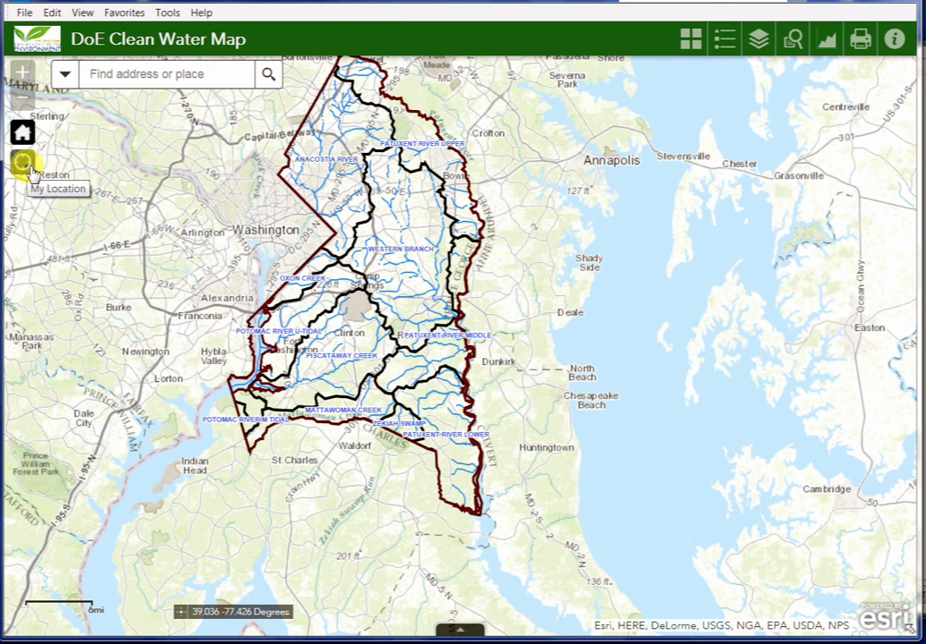
# - Look up a street address in Mitchellville, zoom to it, and close the result popup
pyautogui.click(135, 77)
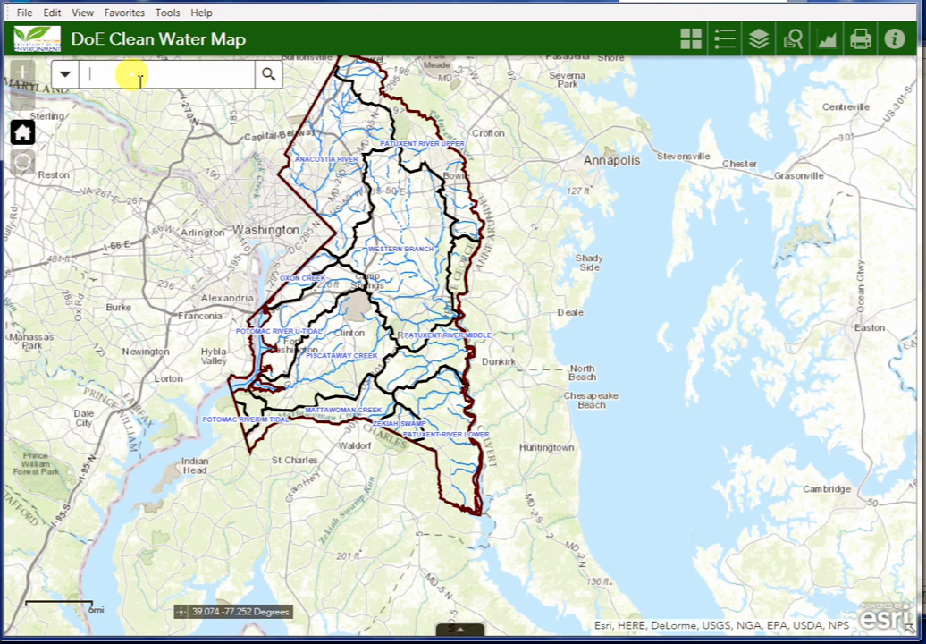
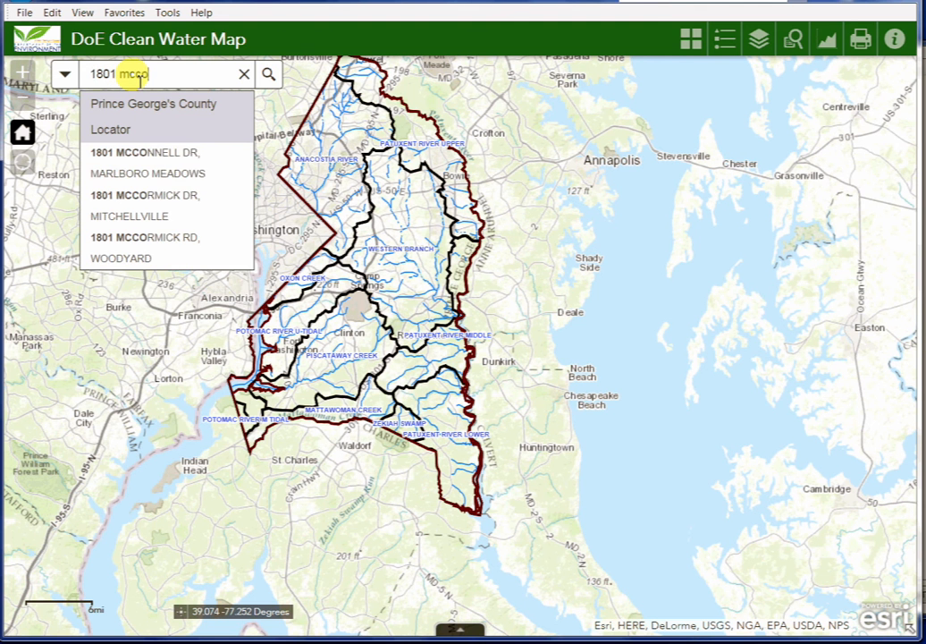
pyautogui.click(144, 201)
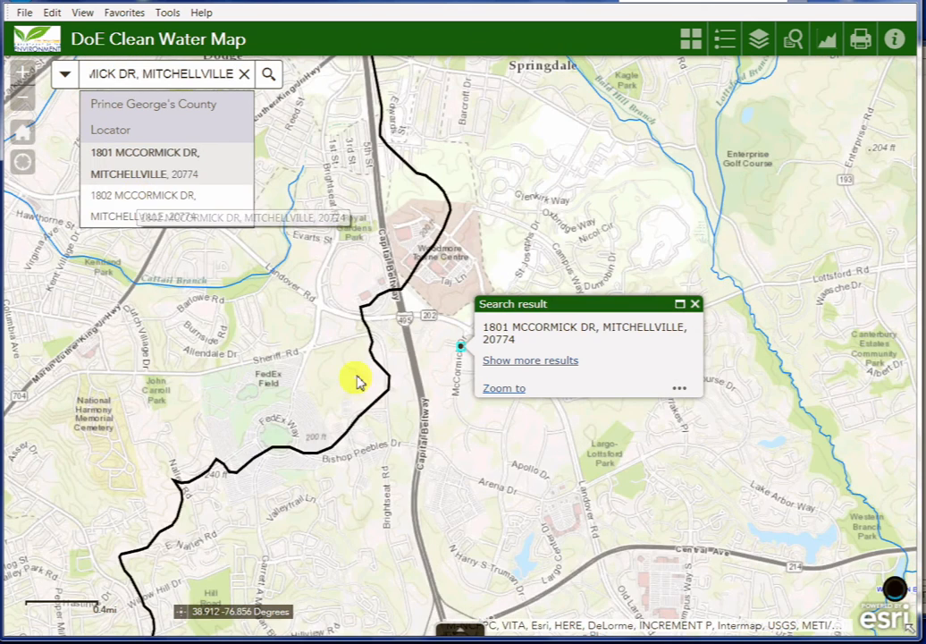
pyautogui.click(696, 305)
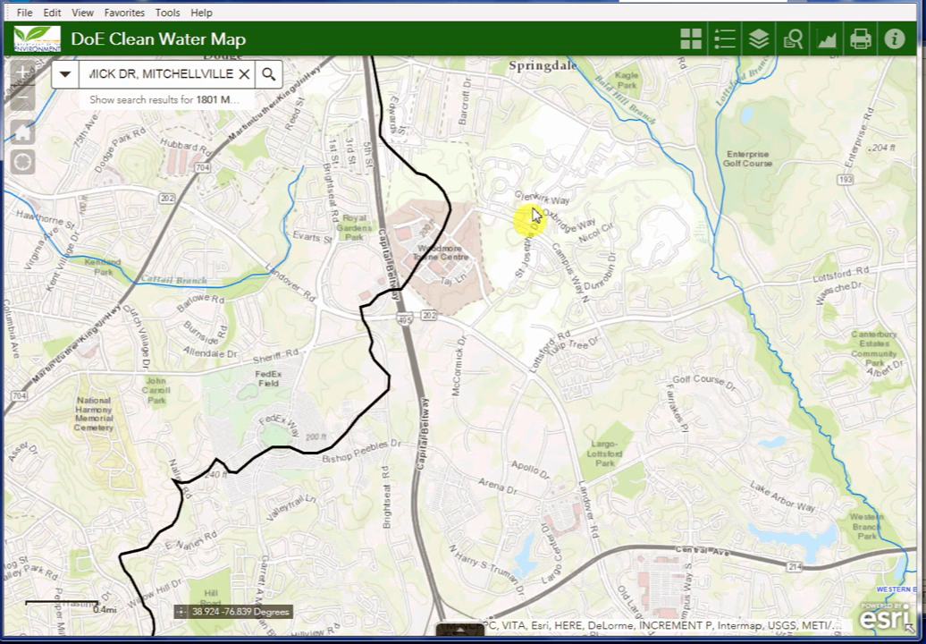
# - Preview the satellite Imagery basemap, then switch the background to Topographic
pyautogui.click(694, 40)
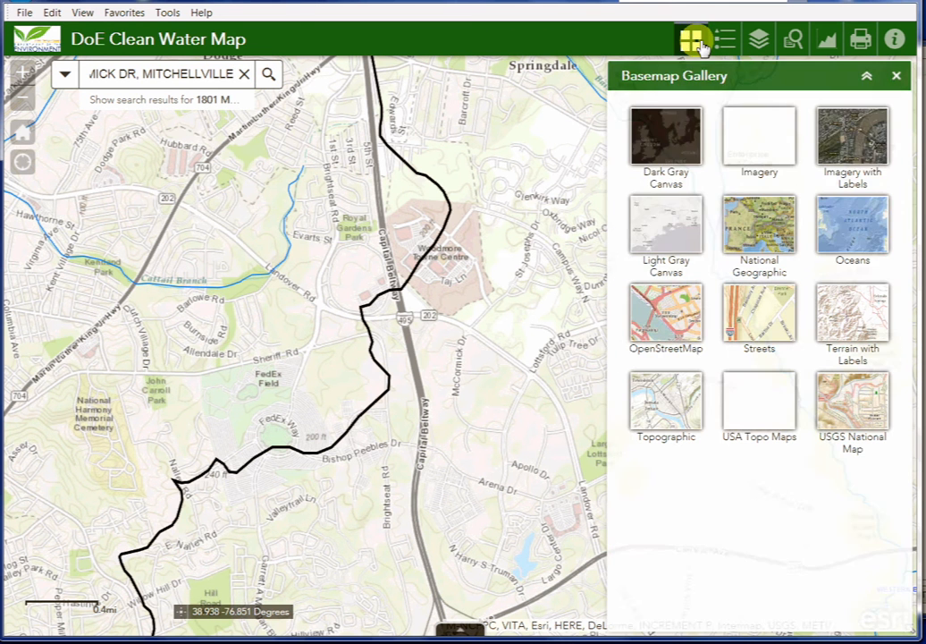
pyautogui.click(760, 154)
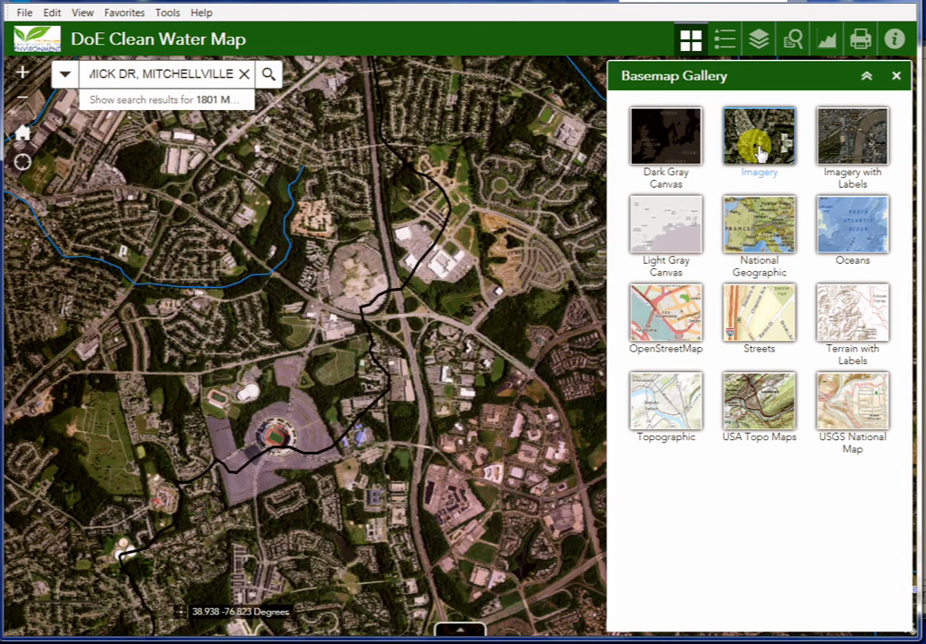
pyautogui.click(669, 419)
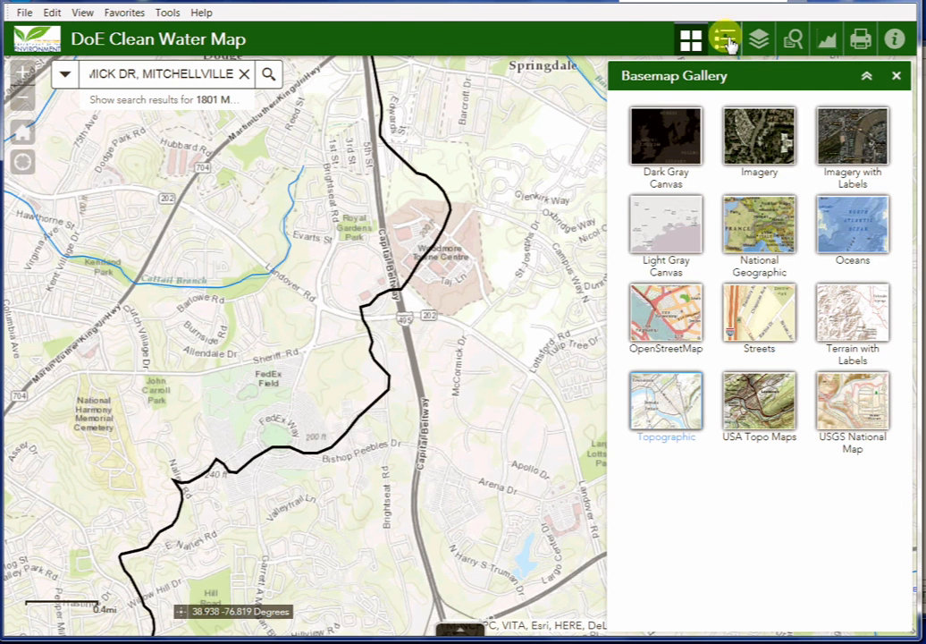
# - Glance at the legend, then show the Layer List of operational layers
pyautogui.click(727, 41)
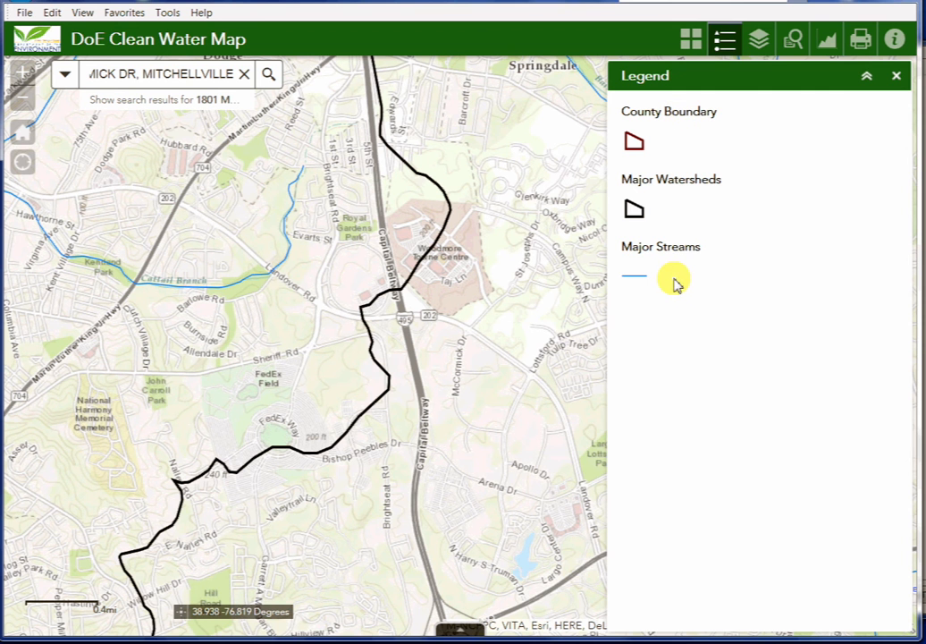
pyautogui.click(763, 46)
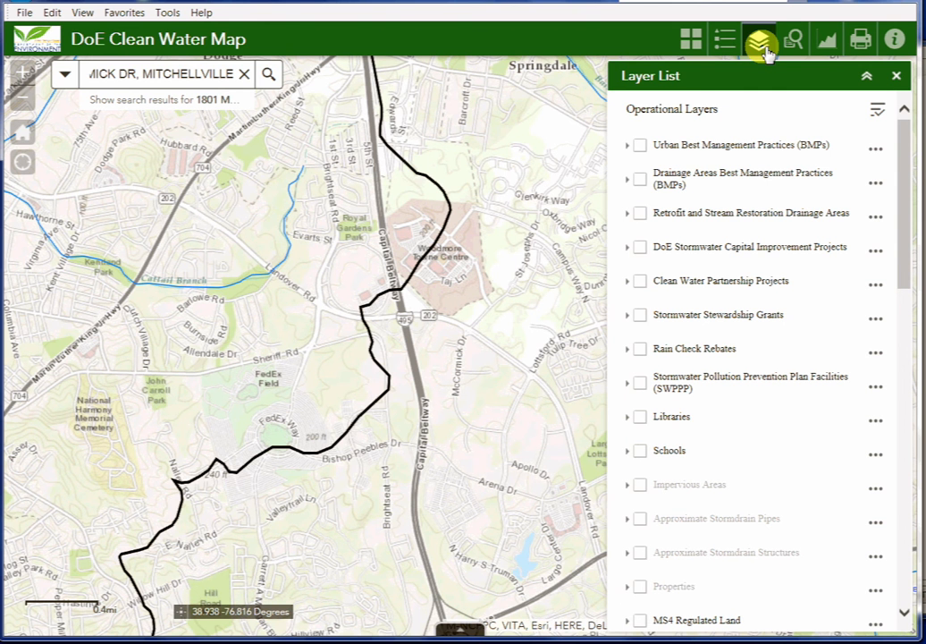
# - Turn on the Urban BMPs and Drainage Areas BMPs layers and inspect one BMP marker
pyautogui.click(641, 146)
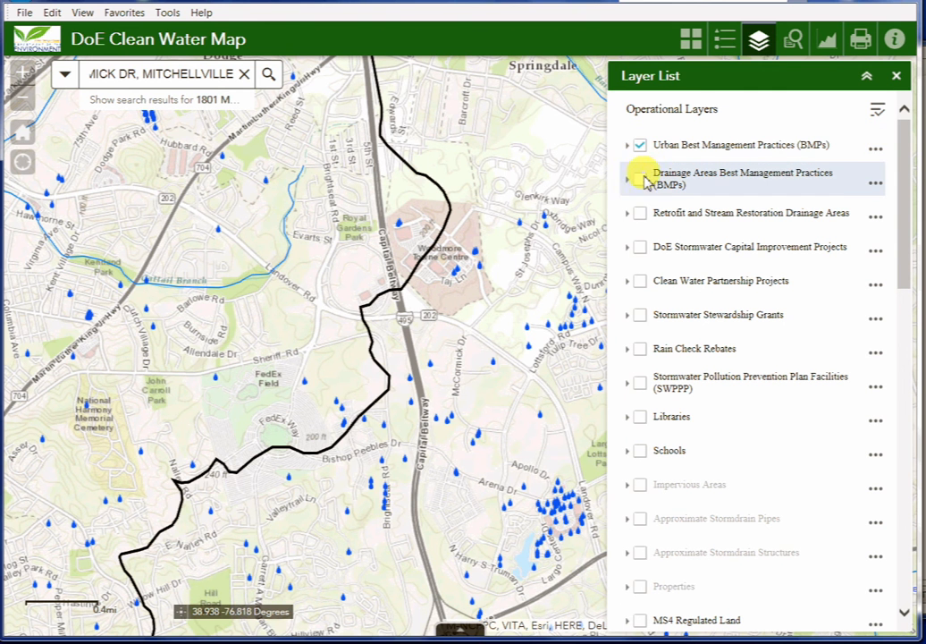
pyautogui.click(641, 180)
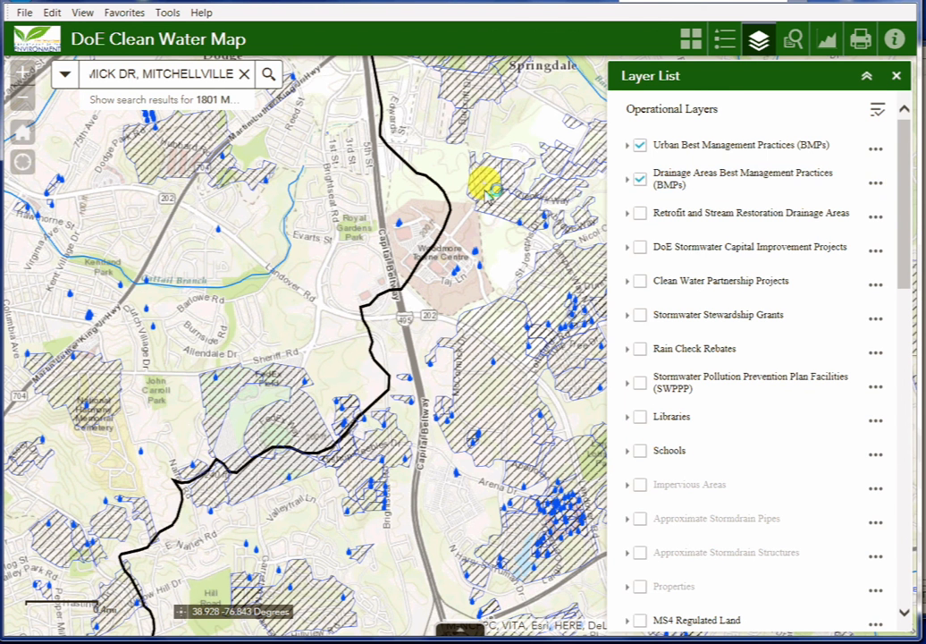
pyautogui.click(266, 190)
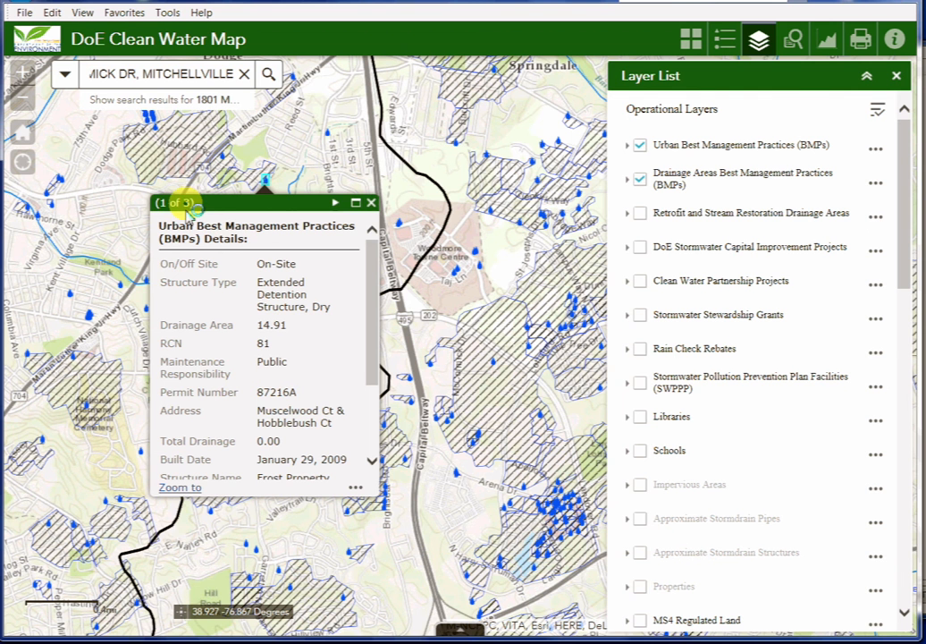
# - Page through the popup's Anacostia River watershed and 14.91-acre drainage-area entries, then close it
pyautogui.click(335, 205)
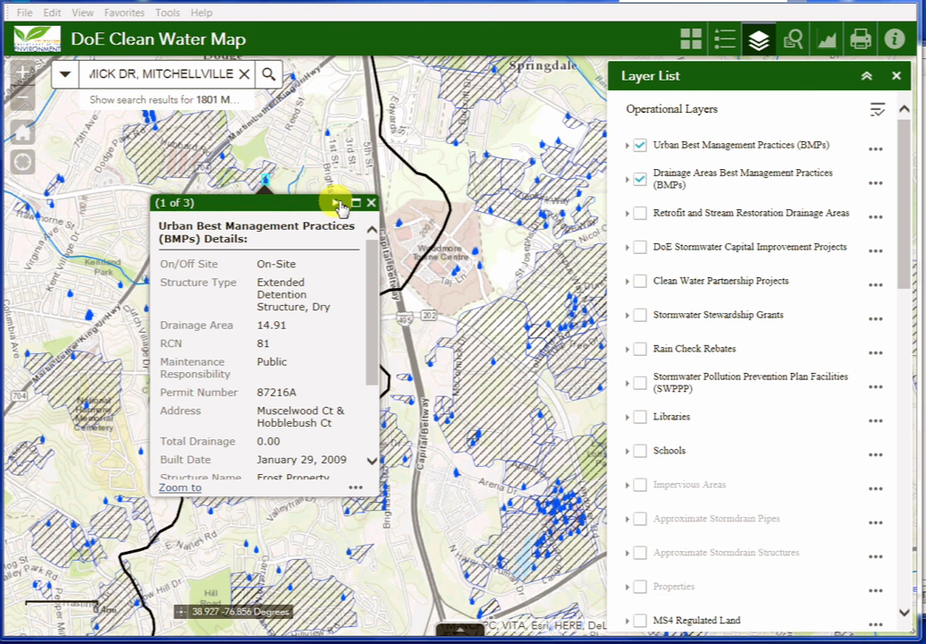
pyautogui.click(337, 203)
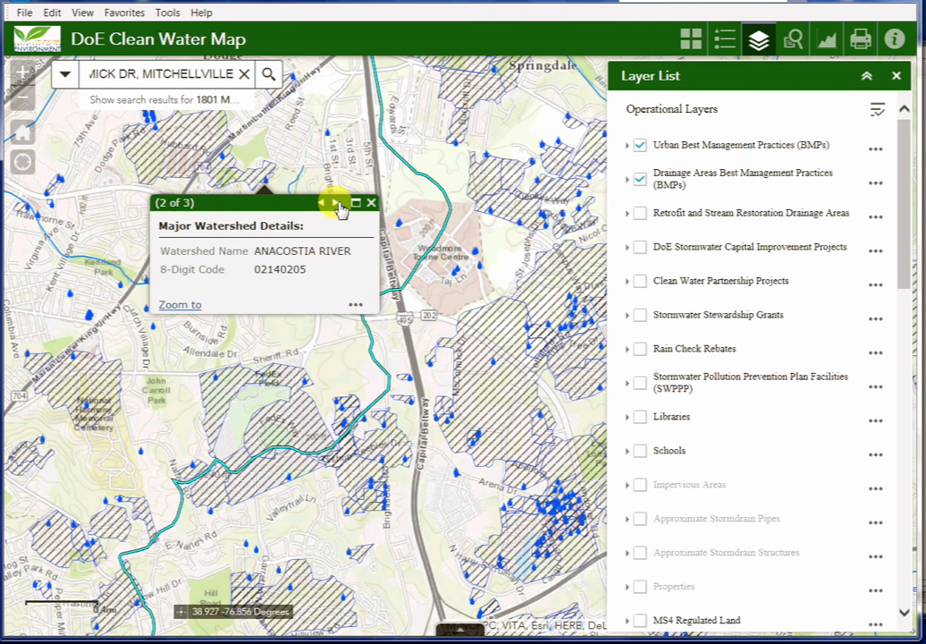
pyautogui.click(337, 204)
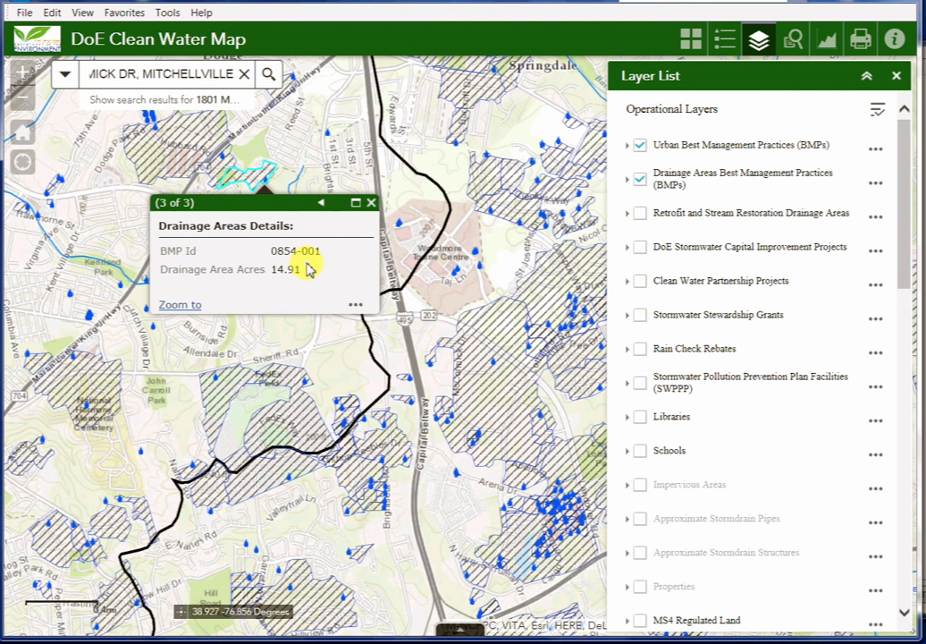
pyautogui.click(371, 202)
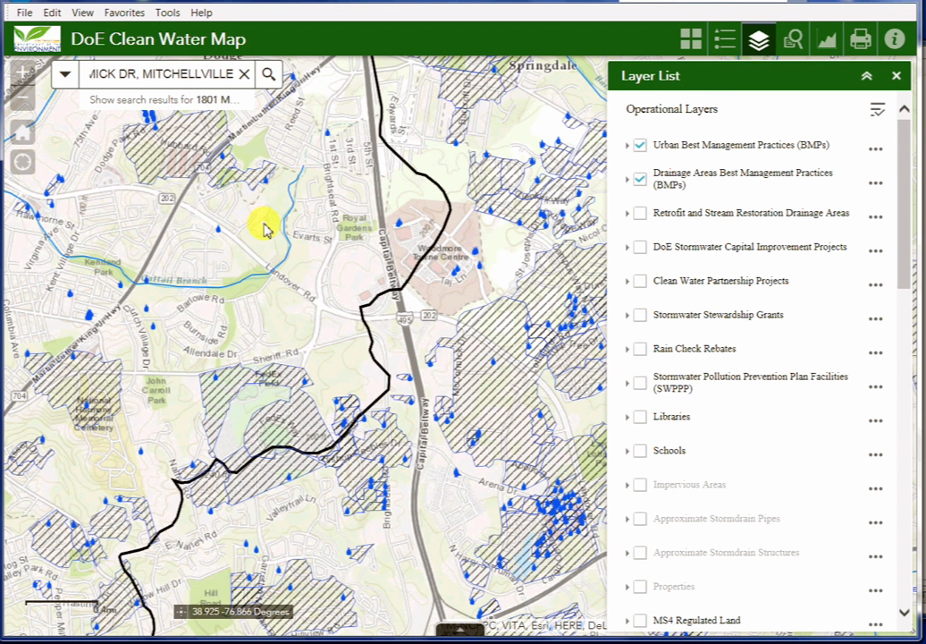
# - Expand the top three layers' legend symbols and open the Urban BMPs attribute table
pyautogui.click(701, 147)
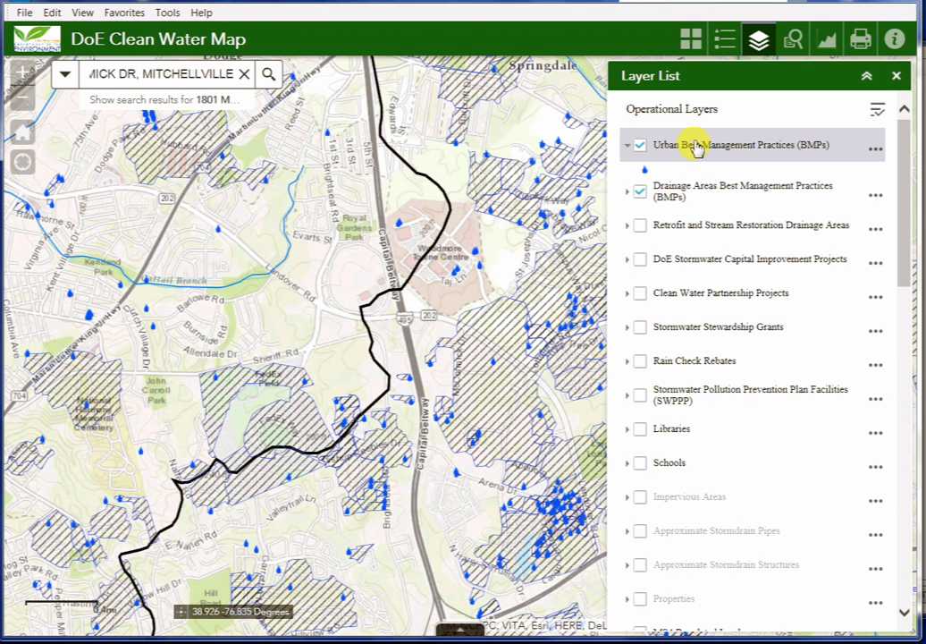
pyautogui.click(686, 191)
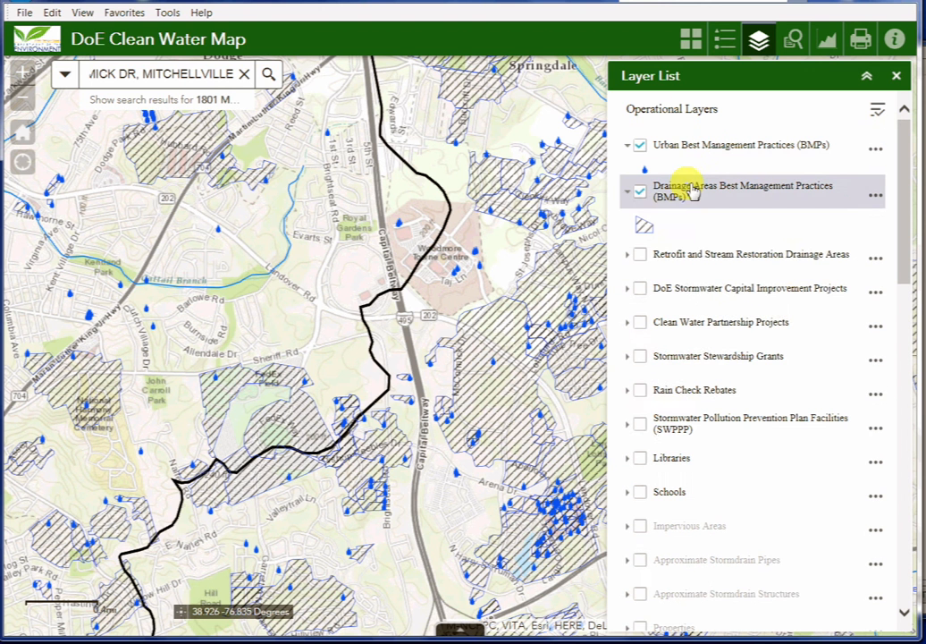
pyautogui.click(687, 255)
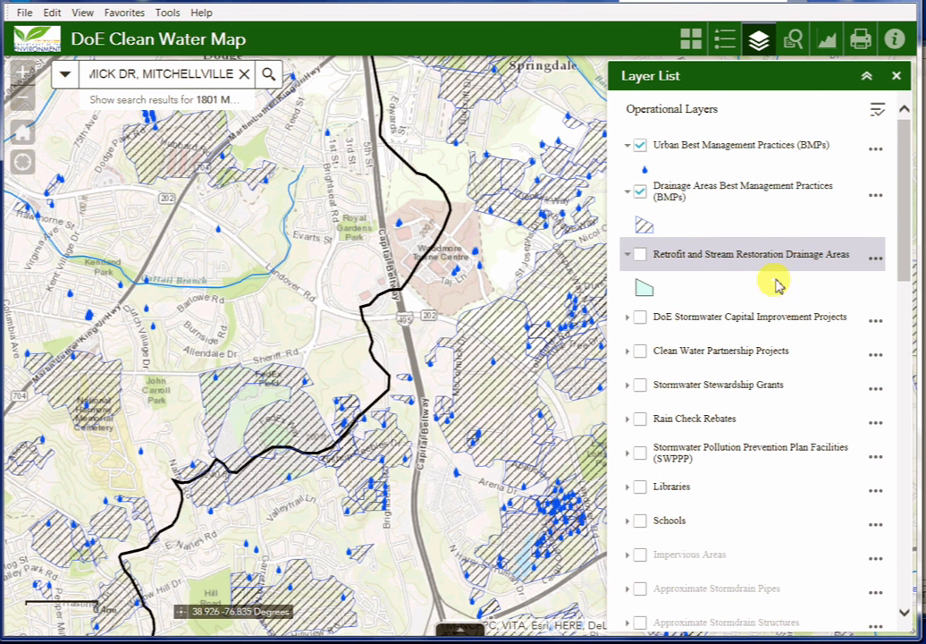
pyautogui.click(877, 151)
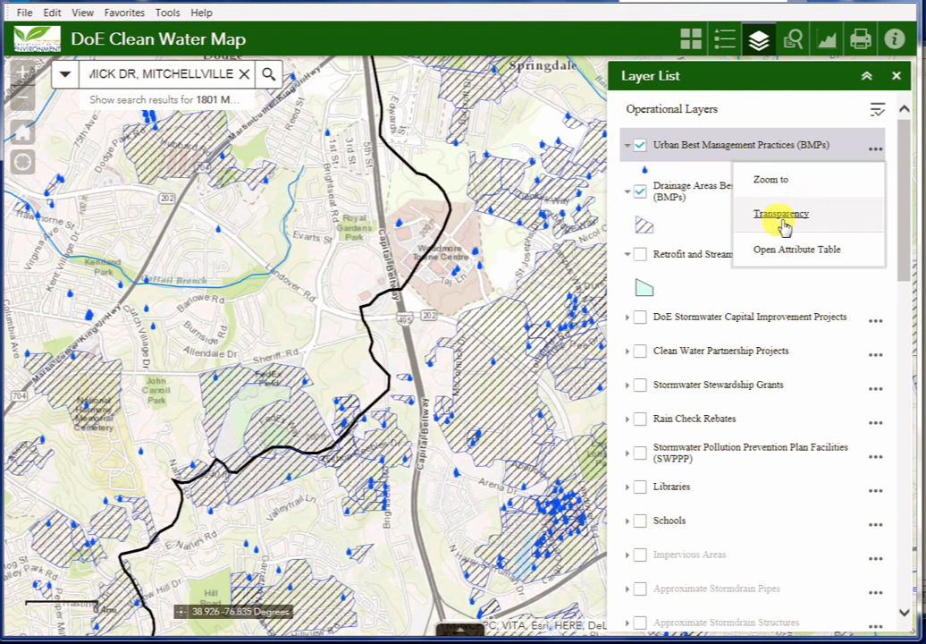
pyautogui.click(788, 249)
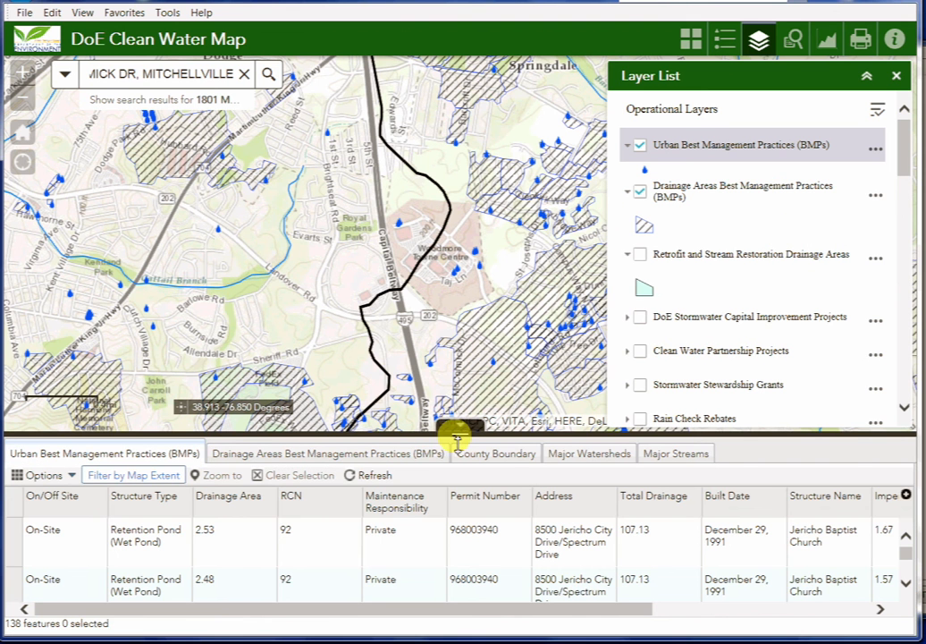
# - Enlarge the table and disable Filter by Map Extent to list all 3043 BMPs
pyautogui.moveTo(458, 439); pyautogui.dragTo(500, 261)
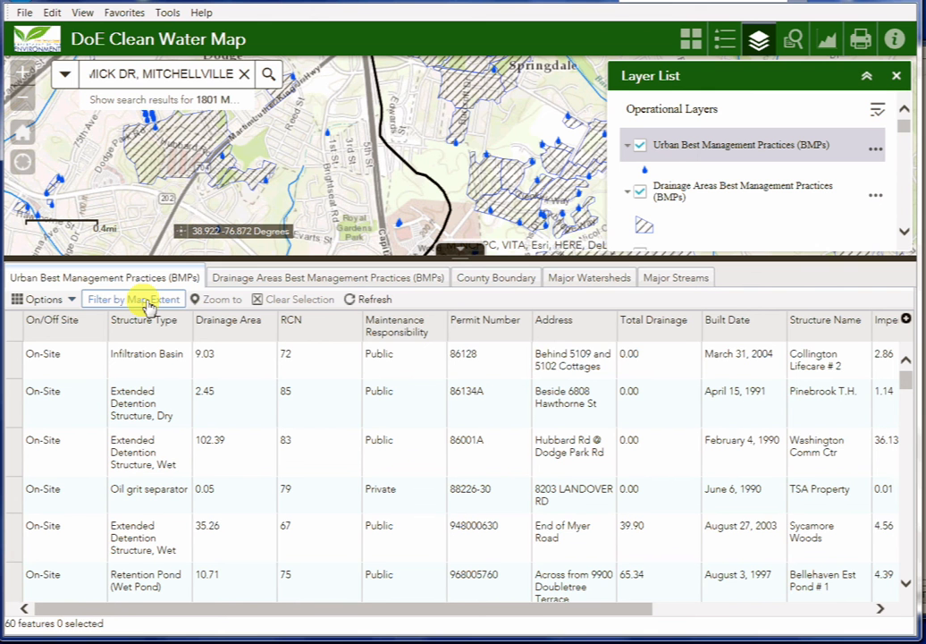
pyautogui.click(147, 304)
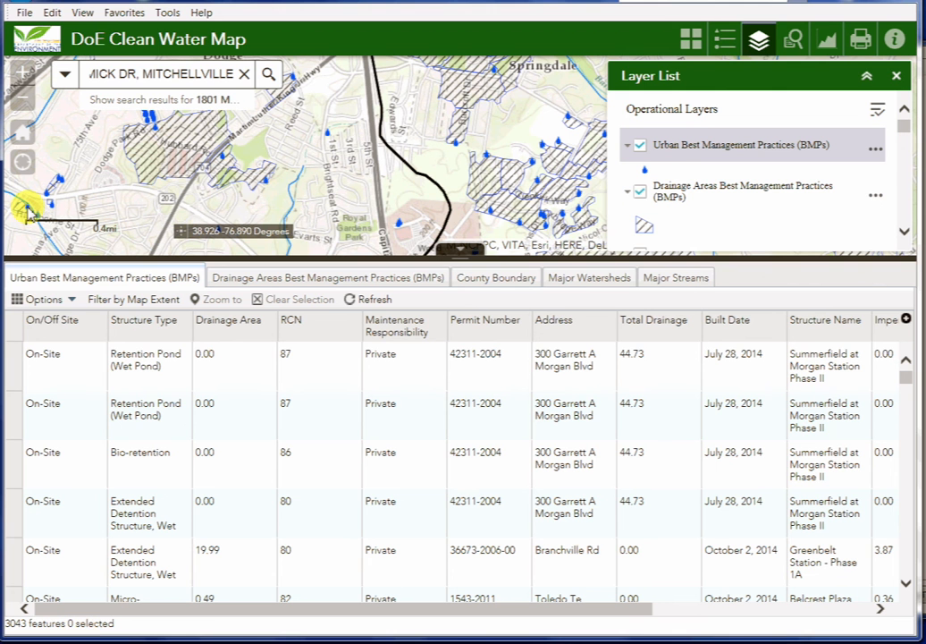
# - Add a table filter expression Structure Type is Bio-retention using unique values
pyautogui.click(56, 307)
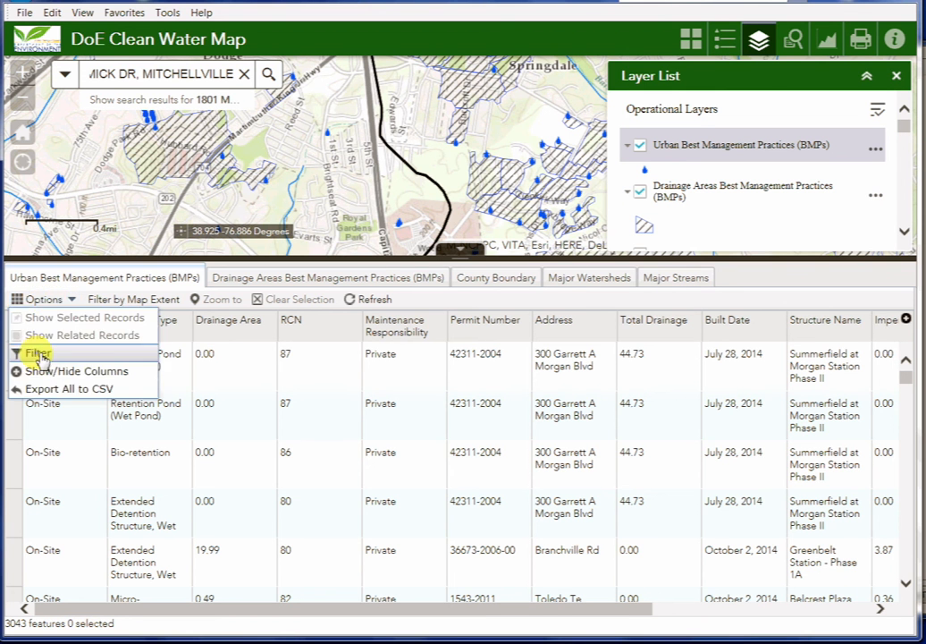
pyautogui.click(31, 352)
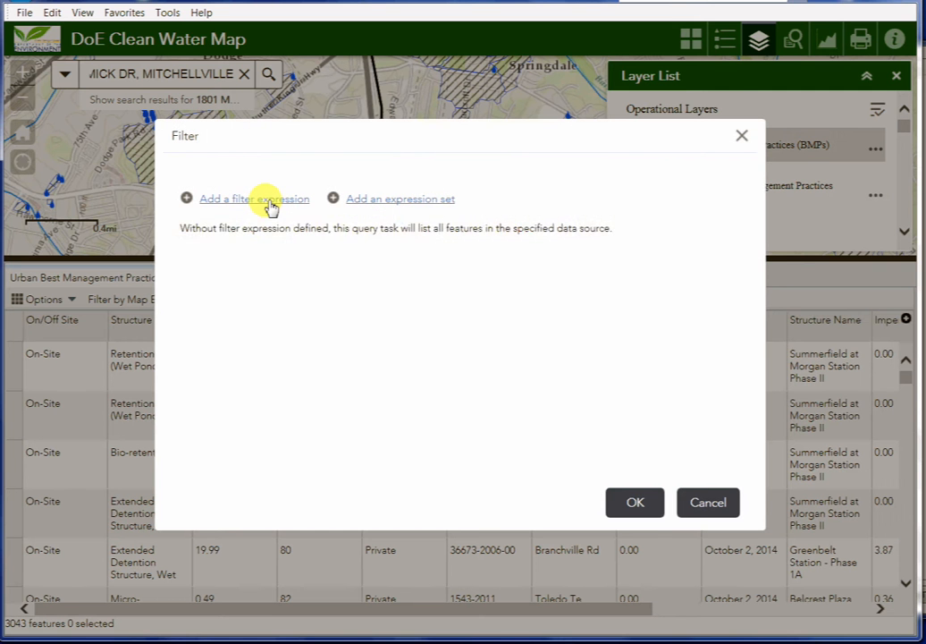
pyautogui.click(271, 206)
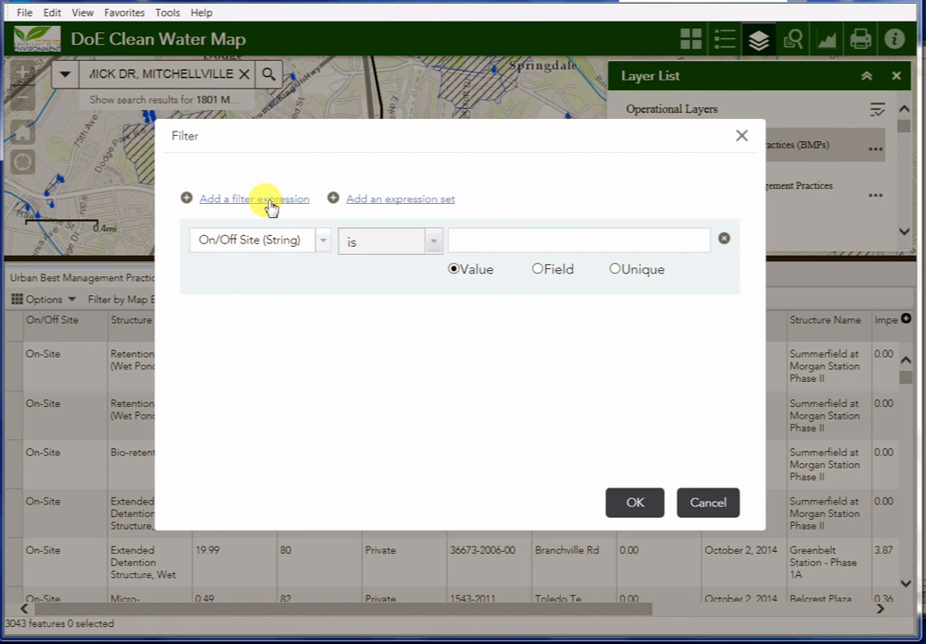
pyautogui.click(324, 241)
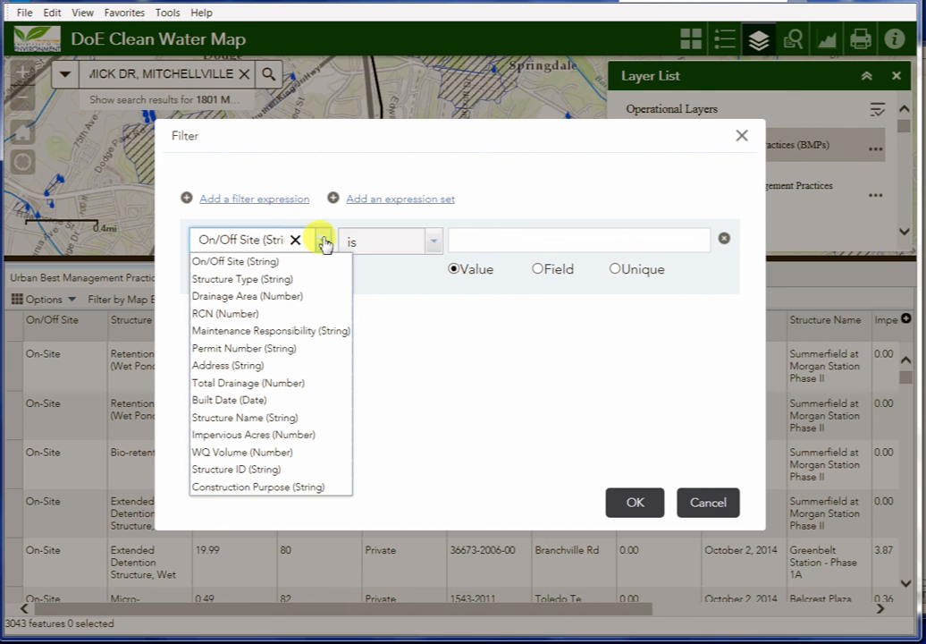
pyautogui.click(237, 283)
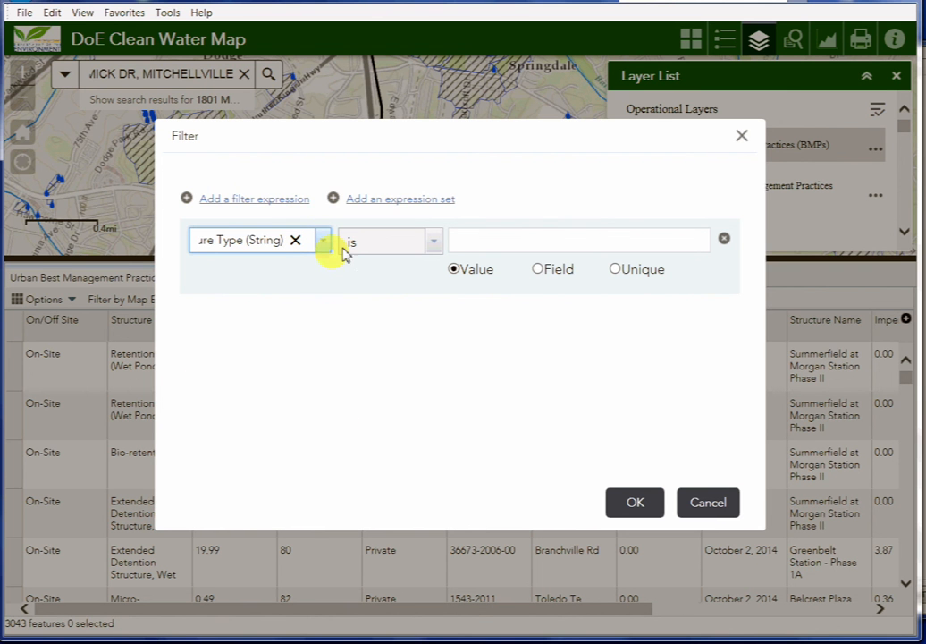
pyautogui.click(616, 267)
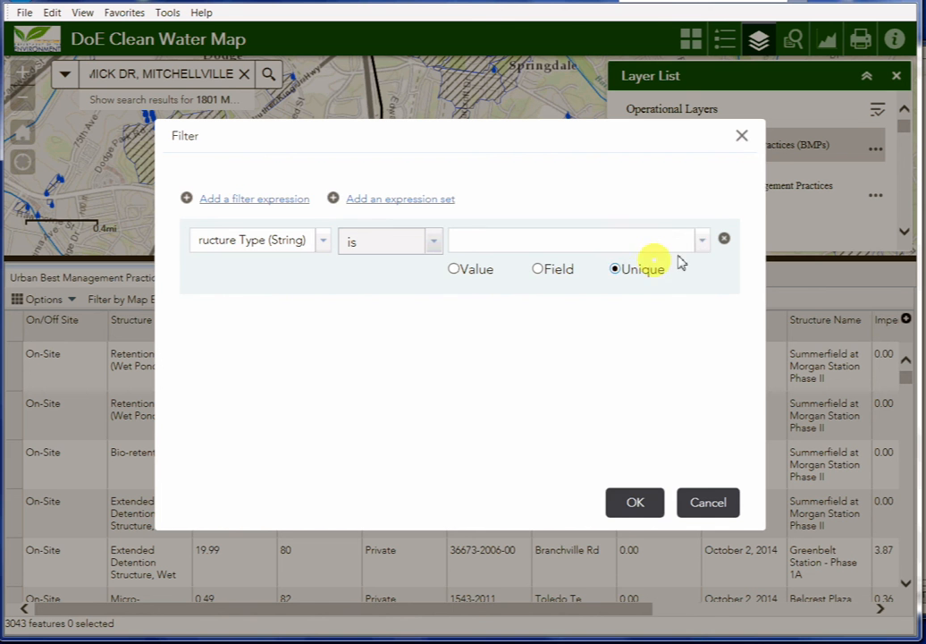
pyautogui.click(703, 241)
pyautogui.moveTo(701, 304)
pyautogui.mouseDown()
pyautogui.moveTo(707, 320)
pyautogui.moveTo(700, 302)
pyautogui.mouseUp()
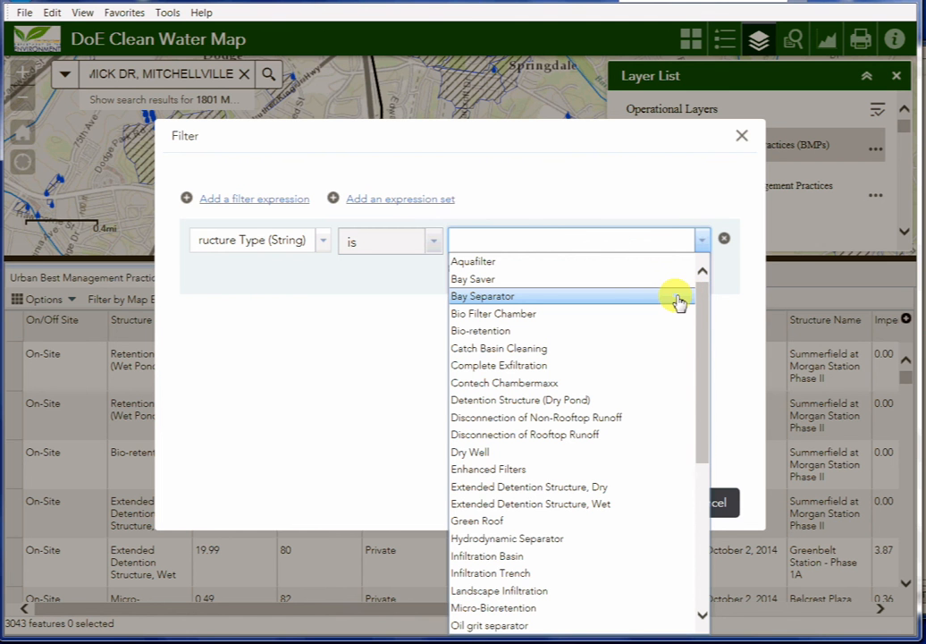
pyautogui.click(501, 334)
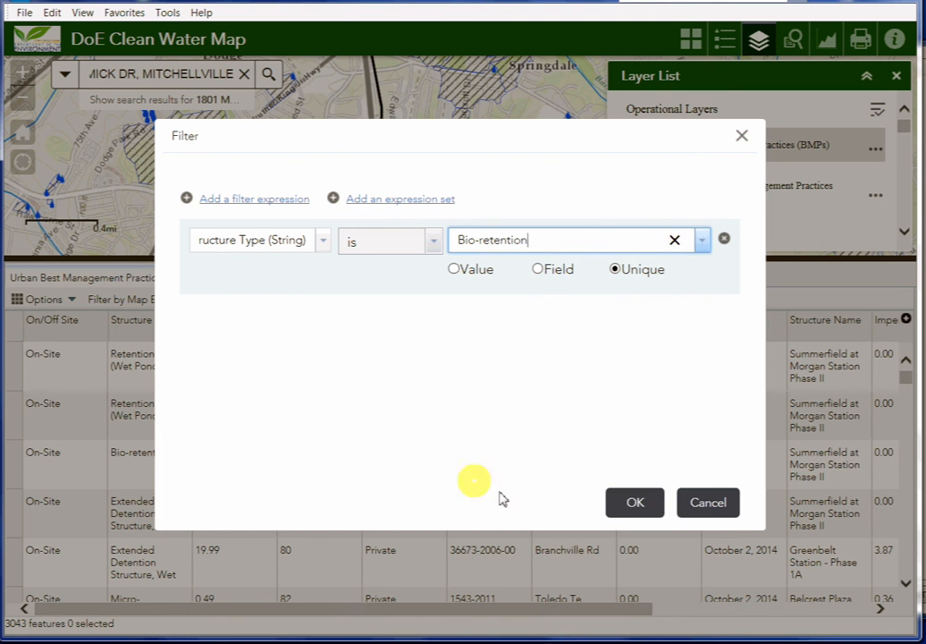
pyautogui.click(640, 505)
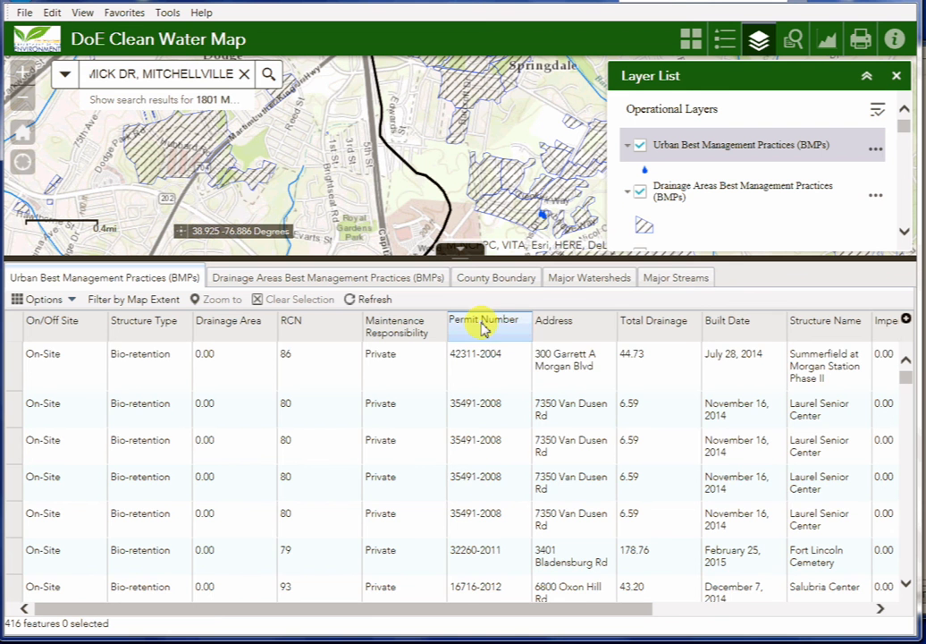
# - Sort the 416 Bio-retention records by Permit Number ascending and reopen the filter settings
pyautogui.click(488, 327)
pyautogui.click(499, 334)
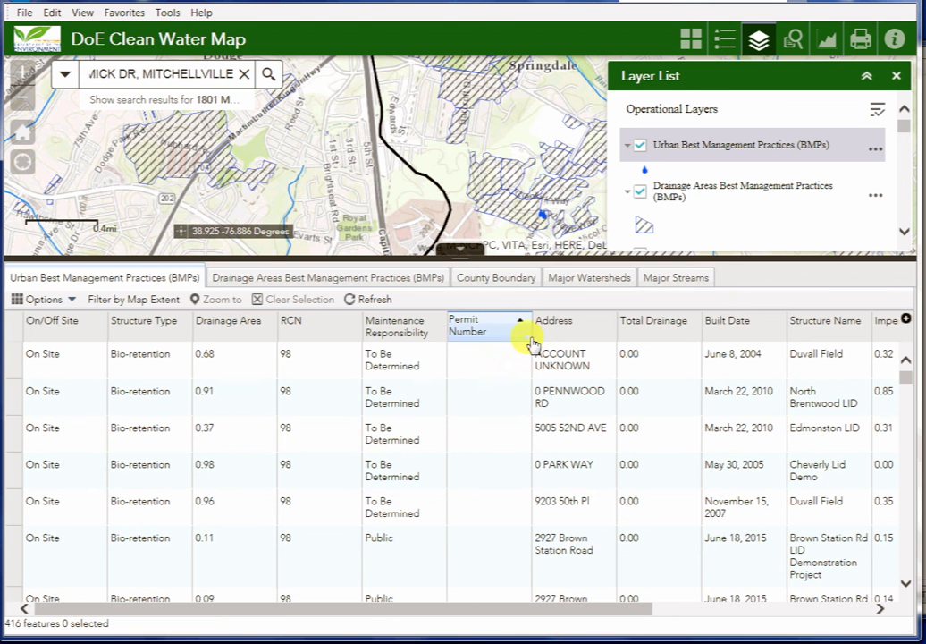
pyautogui.click(408, 336)
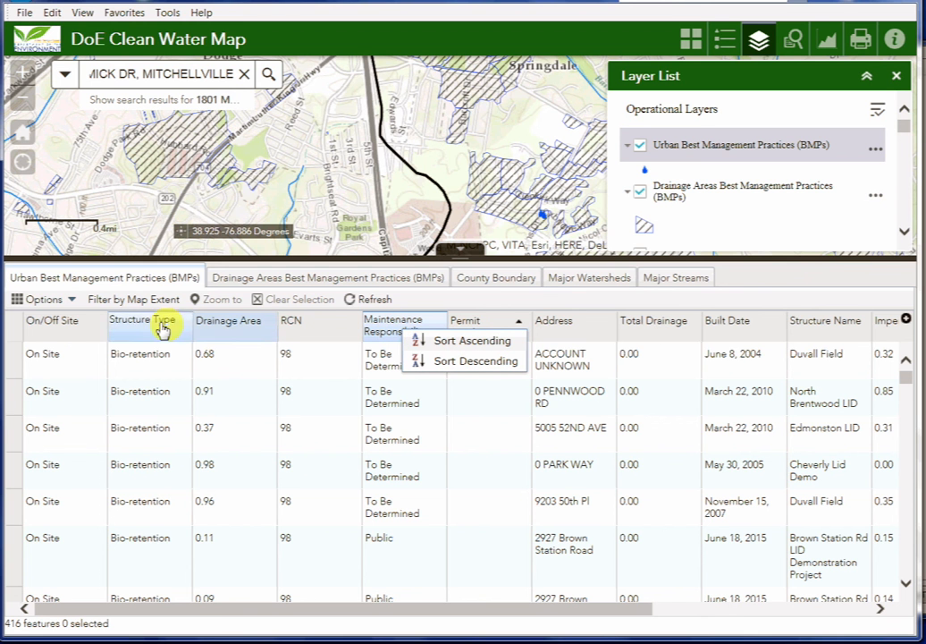
pyautogui.click(59, 304)
pyautogui.click(36, 354)
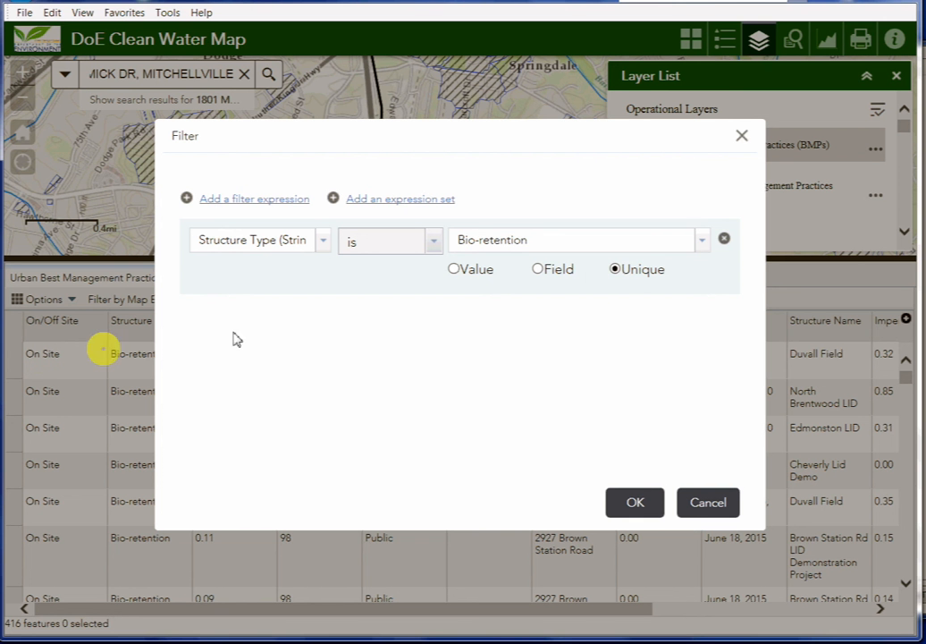
# - Clear the Bio-retention filter to restore all 3043 BMP records, then collapse the attribute table
pyautogui.click(724, 240)
pyautogui.click(635, 502)
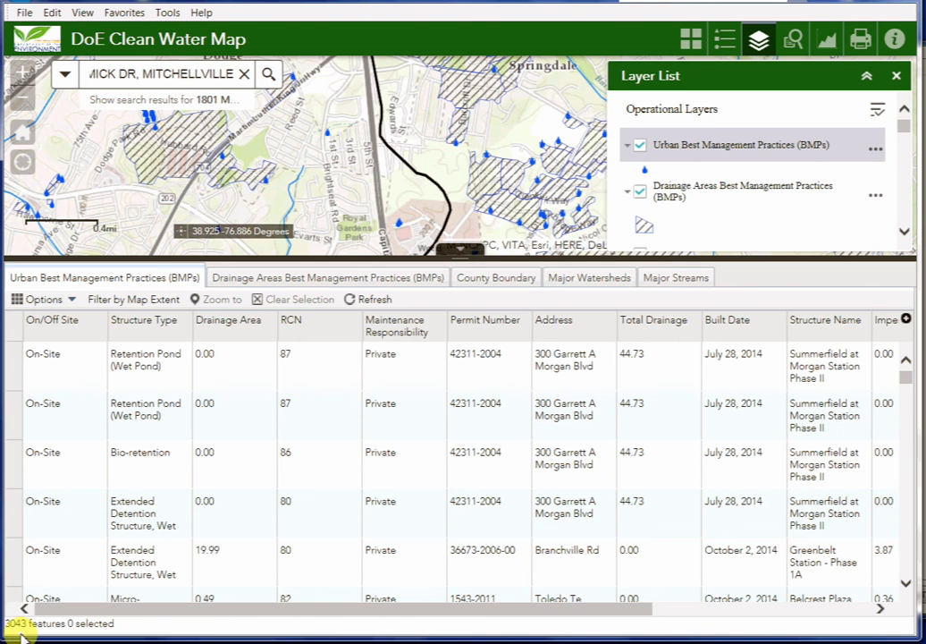
pyautogui.click(475, 252)
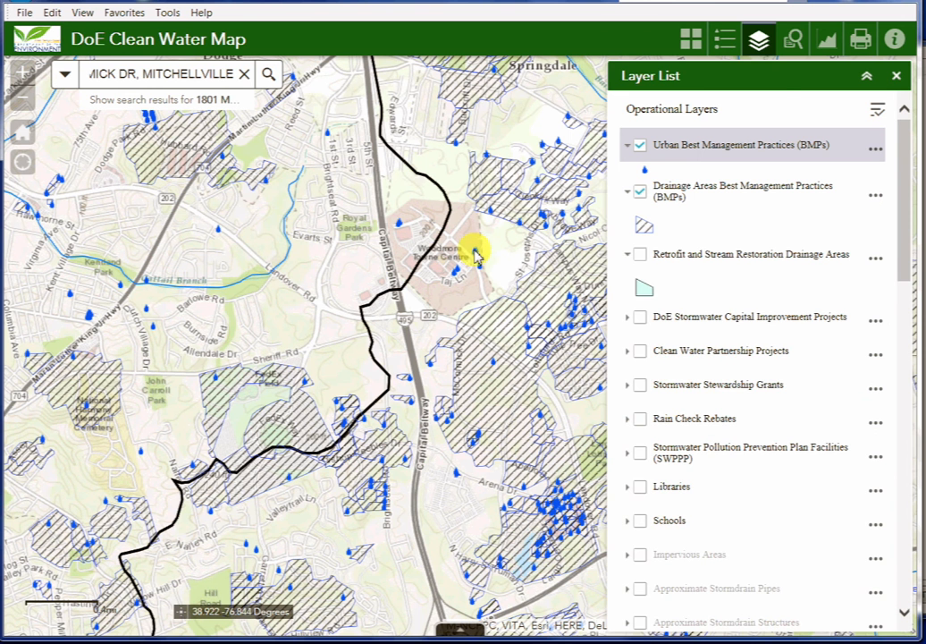
# - Filter stormwater CIP projects to Project Type Water Quality and Project Phase Completed, returning 139 projects
pyautogui.click(896, 76)
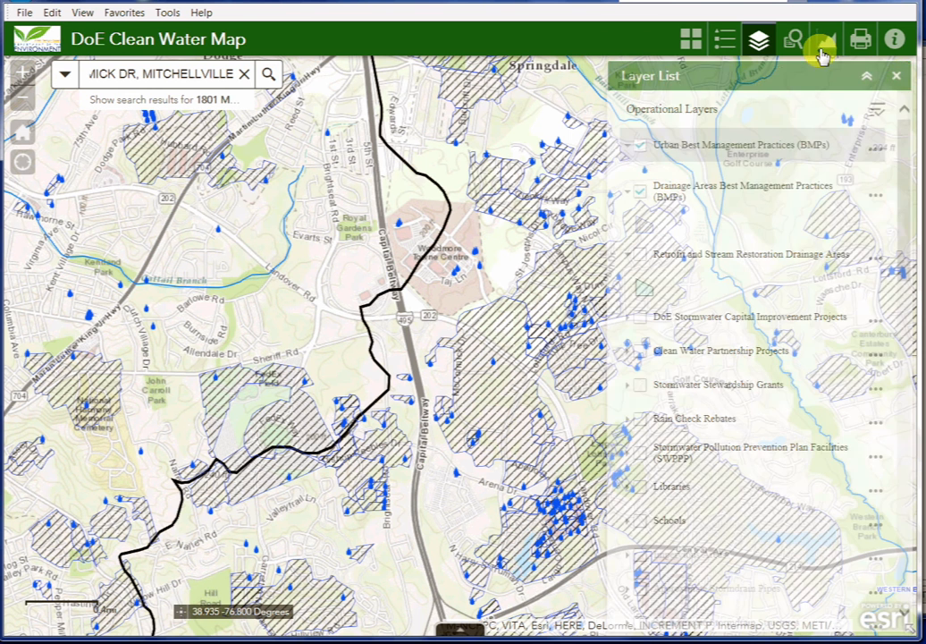
pyautogui.click(795, 42)
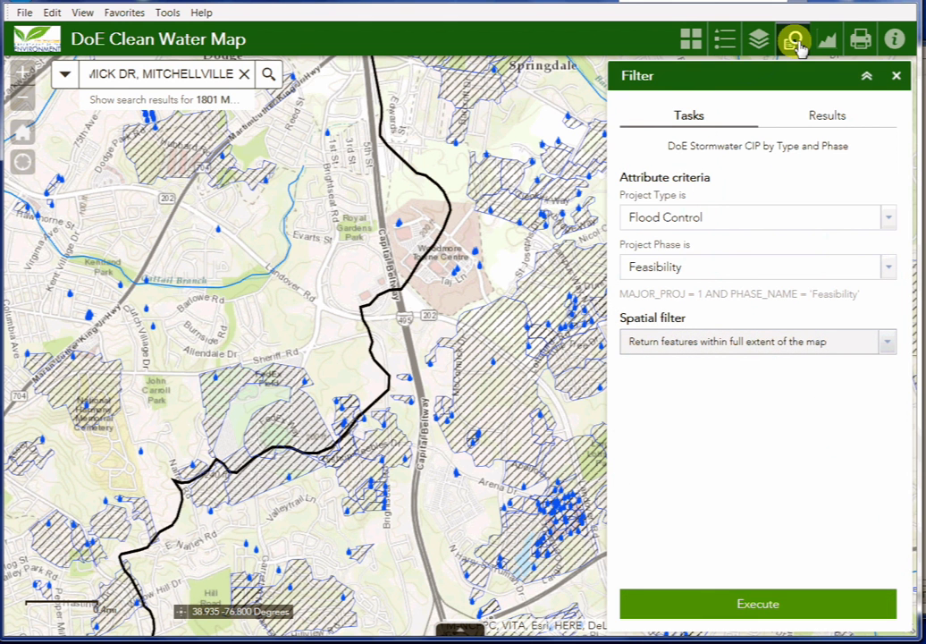
pyautogui.click(891, 219)
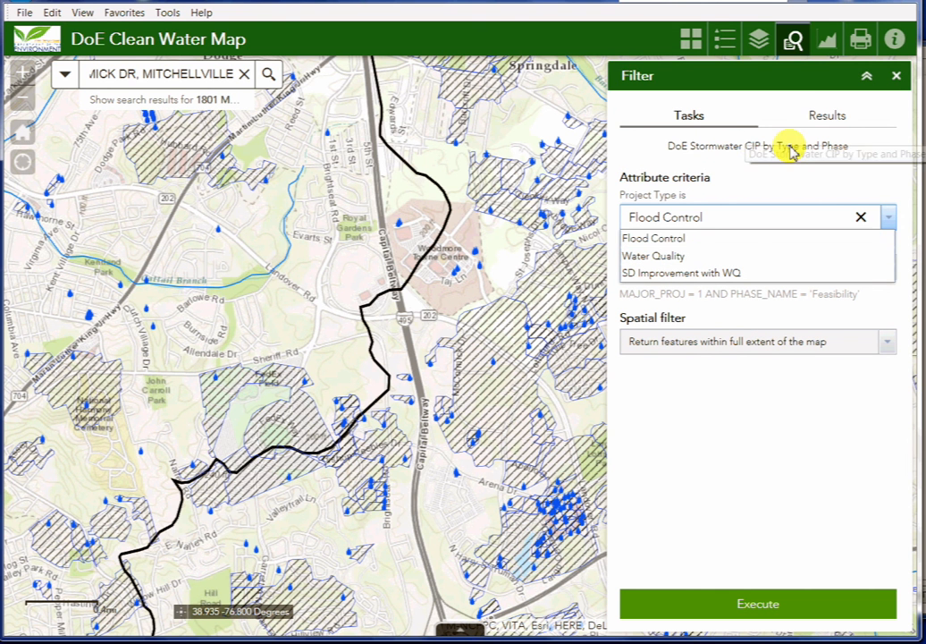
pyautogui.click(663, 259)
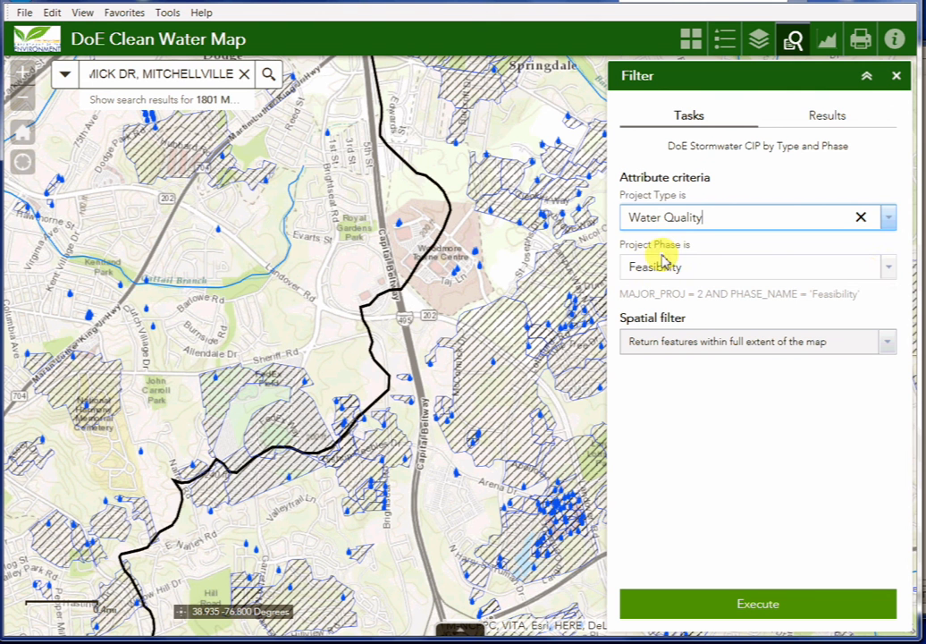
pyautogui.click(886, 270)
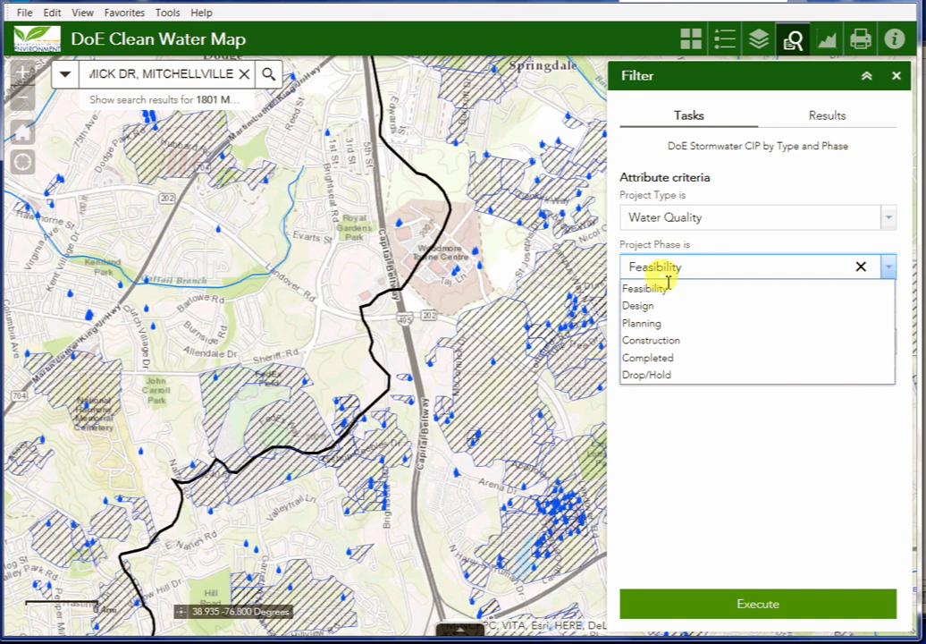
pyautogui.click(648, 358)
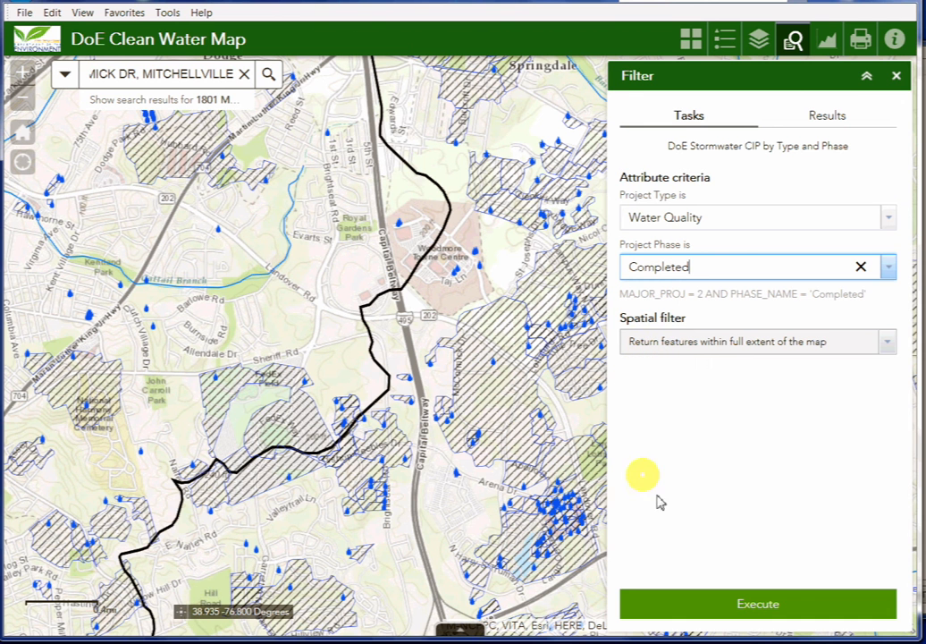
pyautogui.click(756, 603)
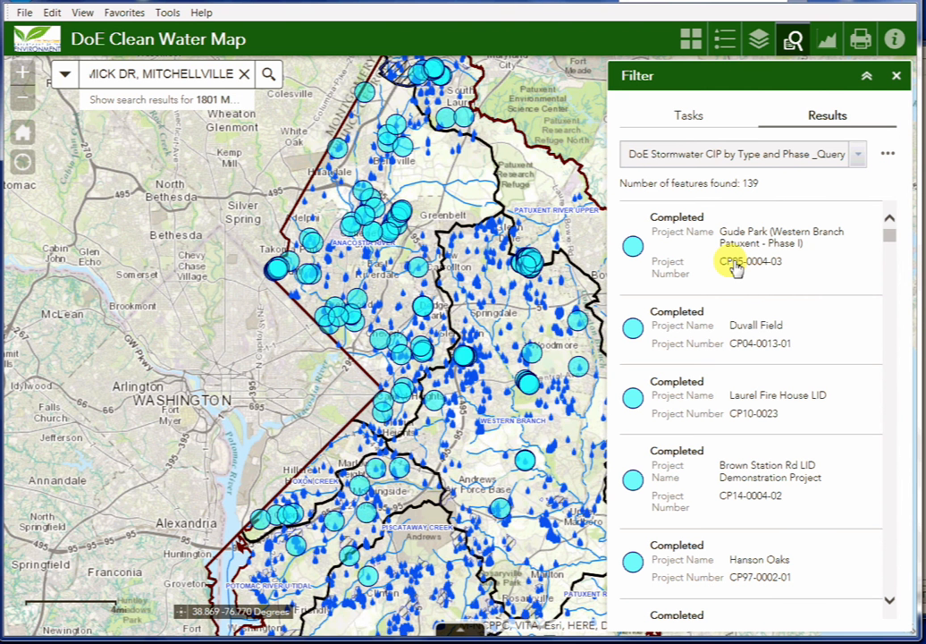
# - Generate and review the DoE Stormwater CIP by Phase bar chart, then close its panel
pyautogui.click(894, 76)
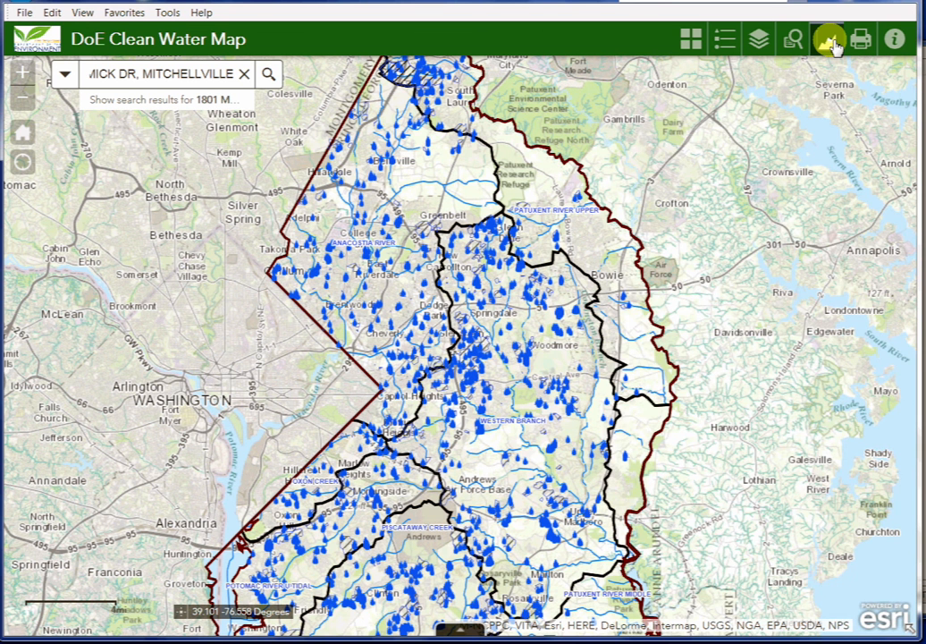
pyautogui.click(830, 42)
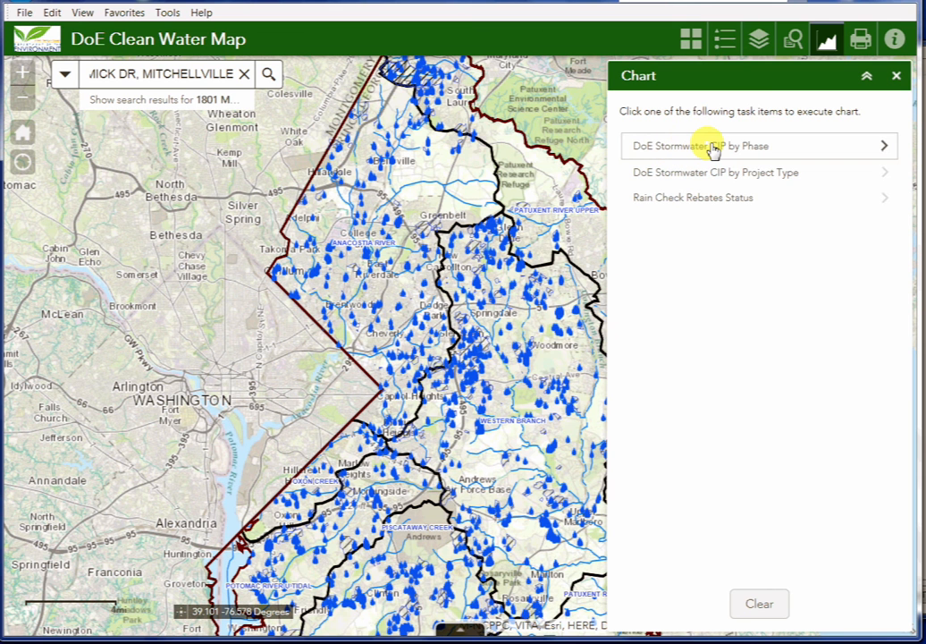
pyautogui.click(713, 149)
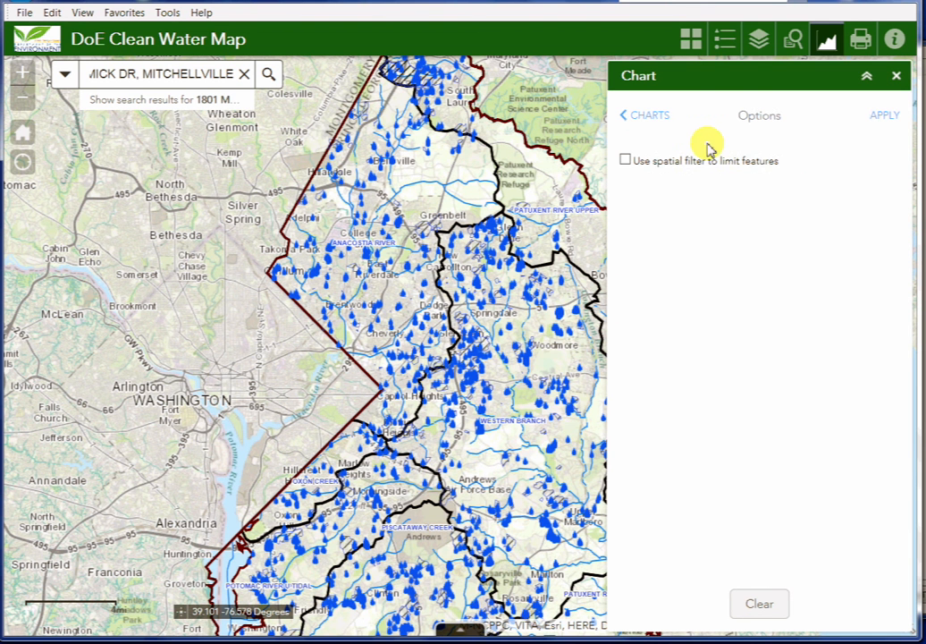
pyautogui.click(880, 116)
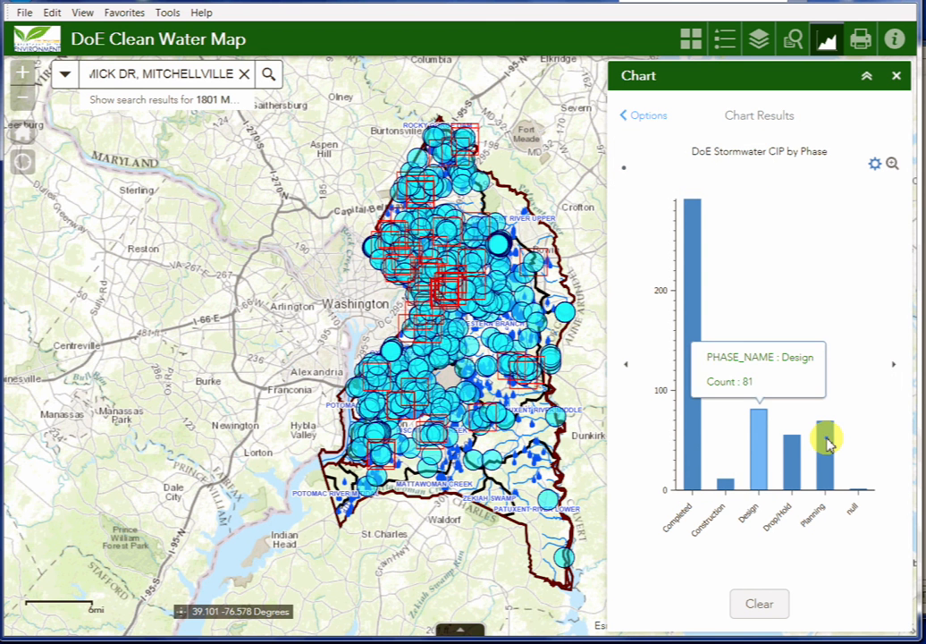
pyautogui.moveTo(828, 442)
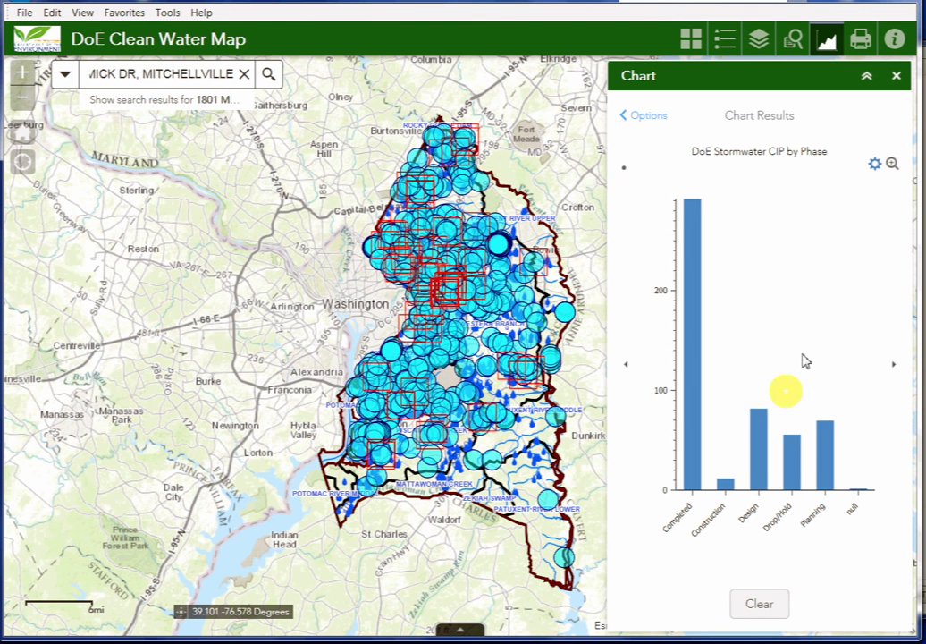
pyautogui.click(896, 78)
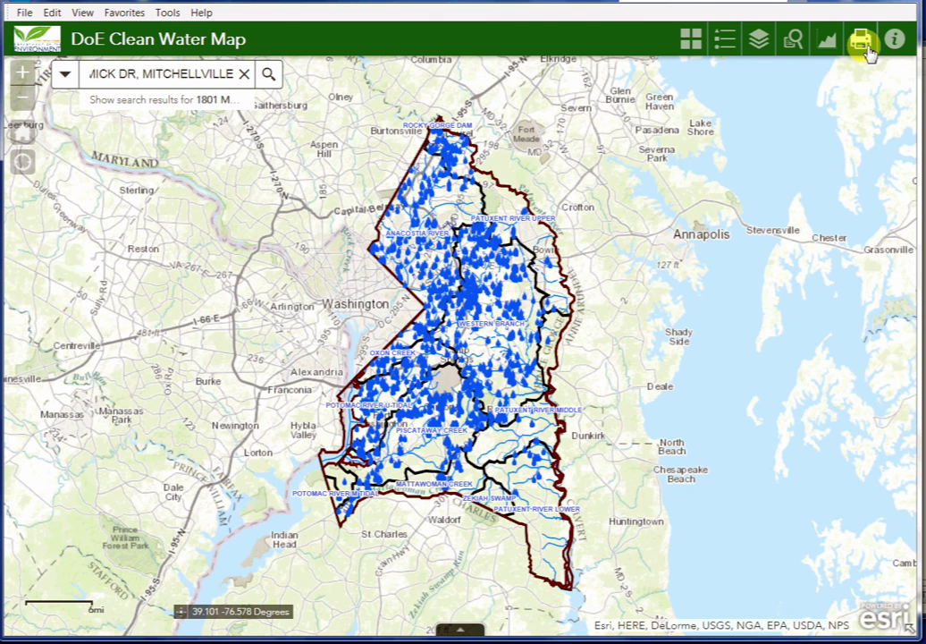
# - Review the Print panel's Letter ANSI A Portrait PDF settings, then show the map's information panel
pyautogui.click(867, 50)
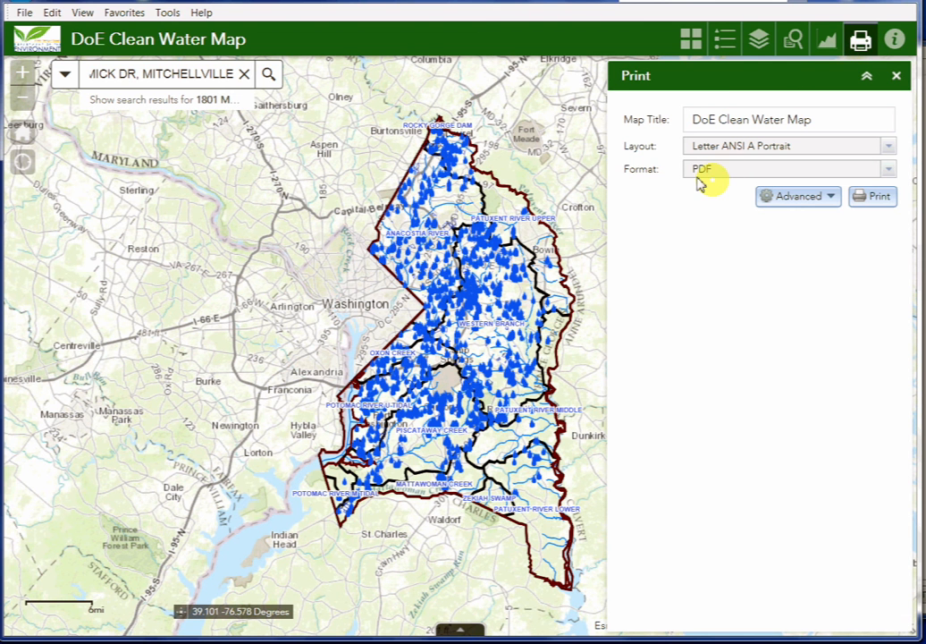
pyautogui.click(895, 40)
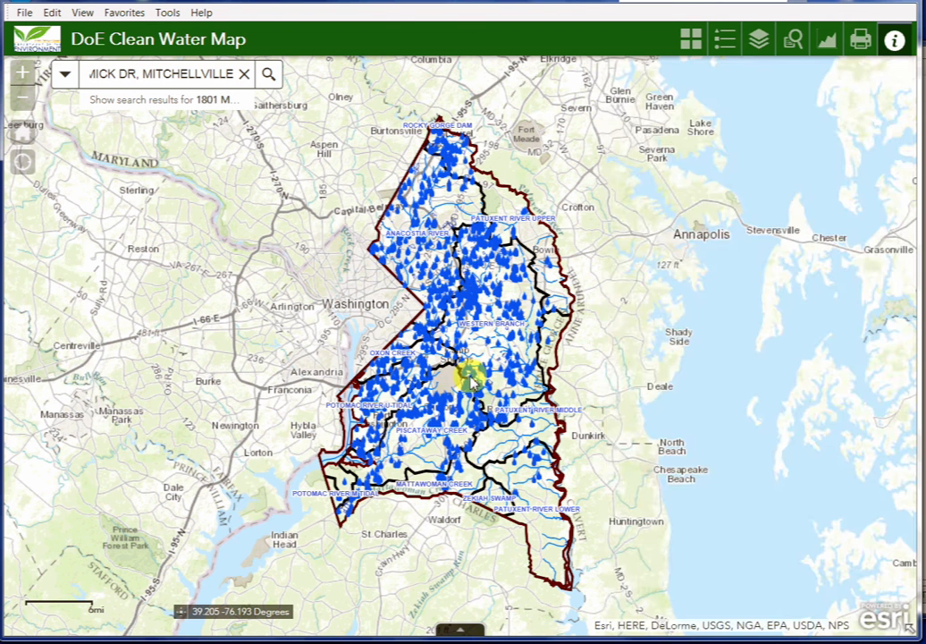